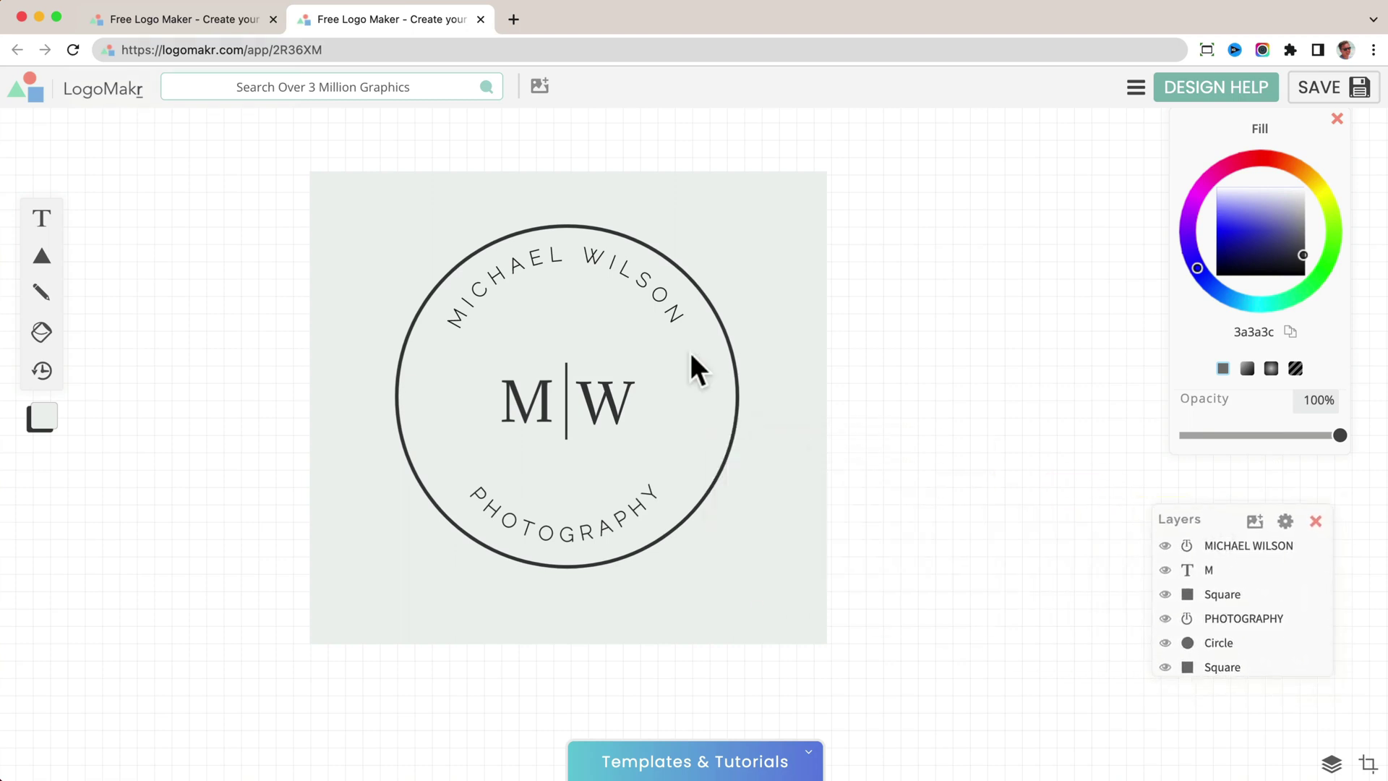
Select the arched name text and move the Layers panel closer to the canvas.
left_click(620, 264)
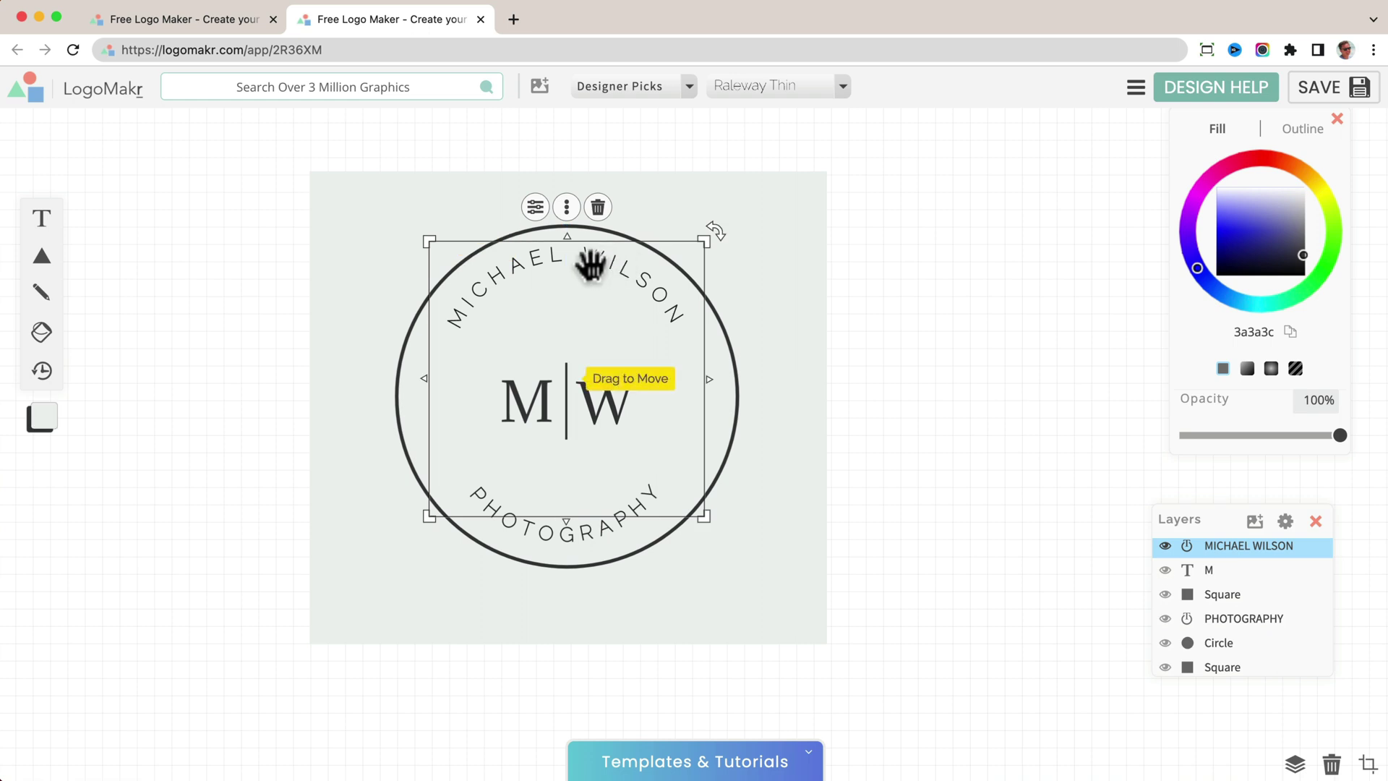
left_click_drag(1218, 526, 1013, 427)
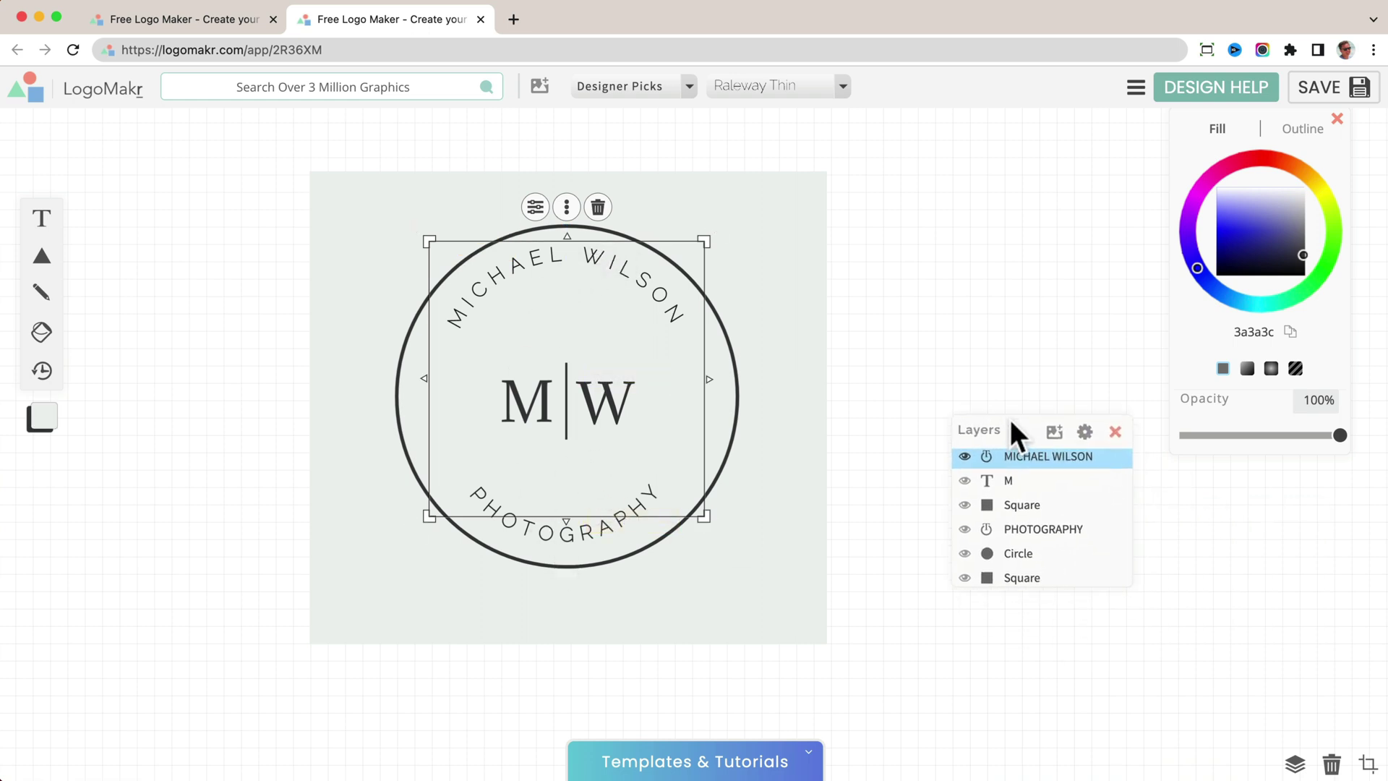
left_click(533, 415)
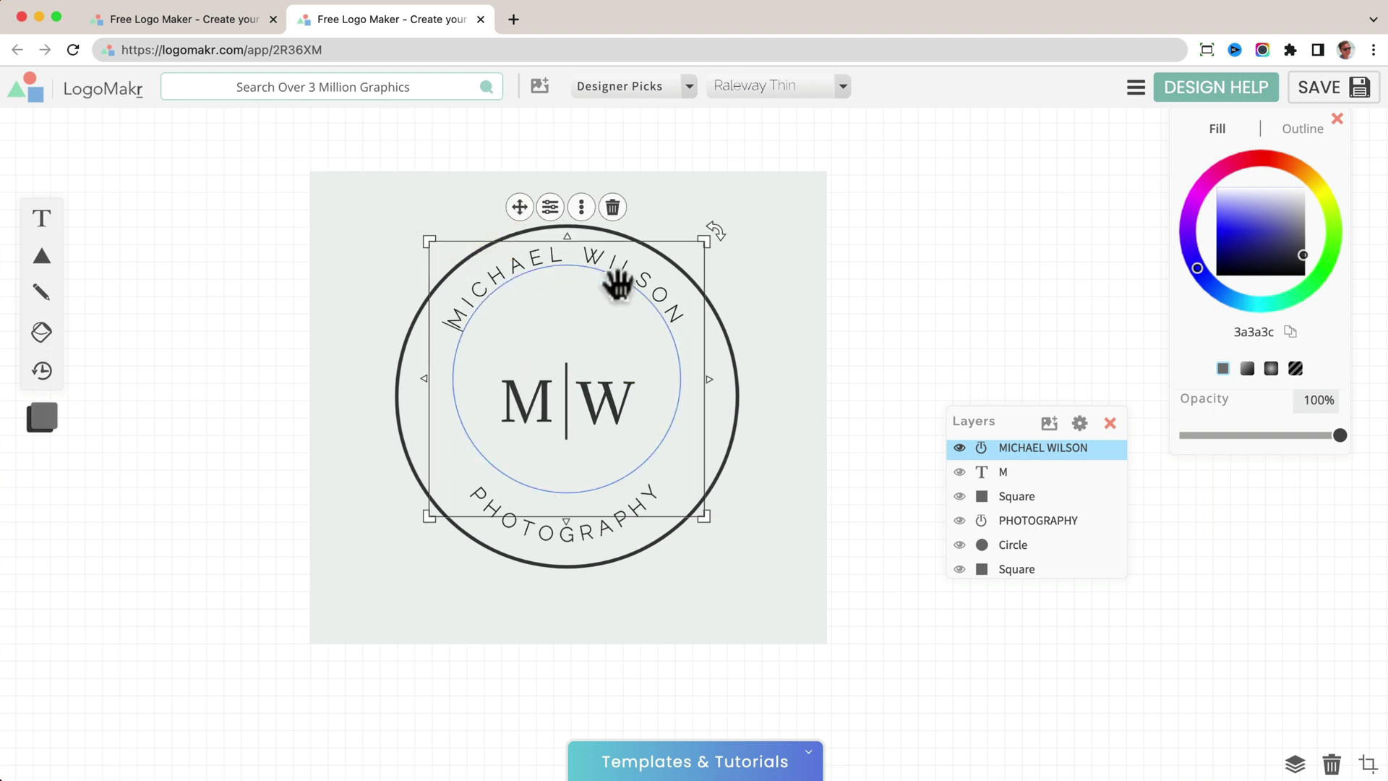
left_click_drag(999, 419, 974, 384)
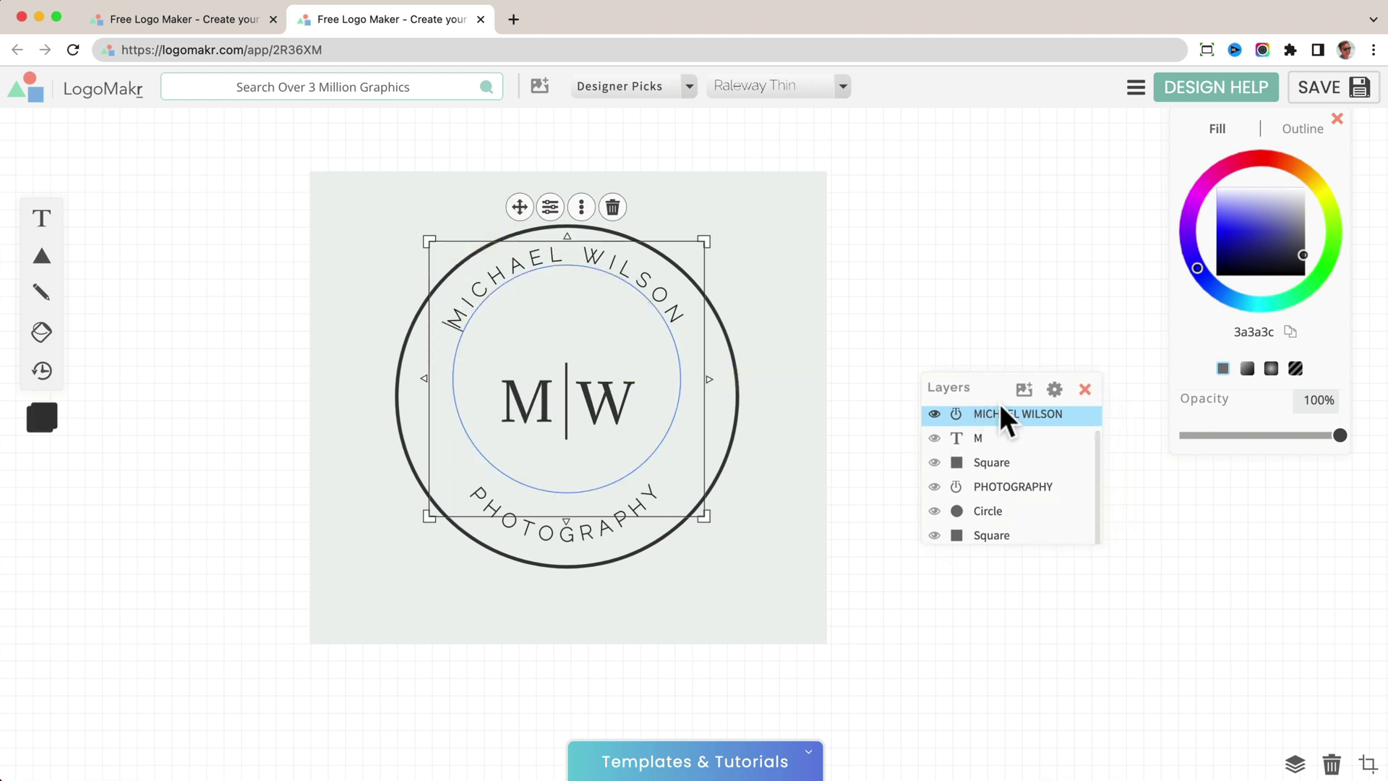
Hide the arched name text layer using its eye icon.
left_click(984, 439)
left_click(522, 396)
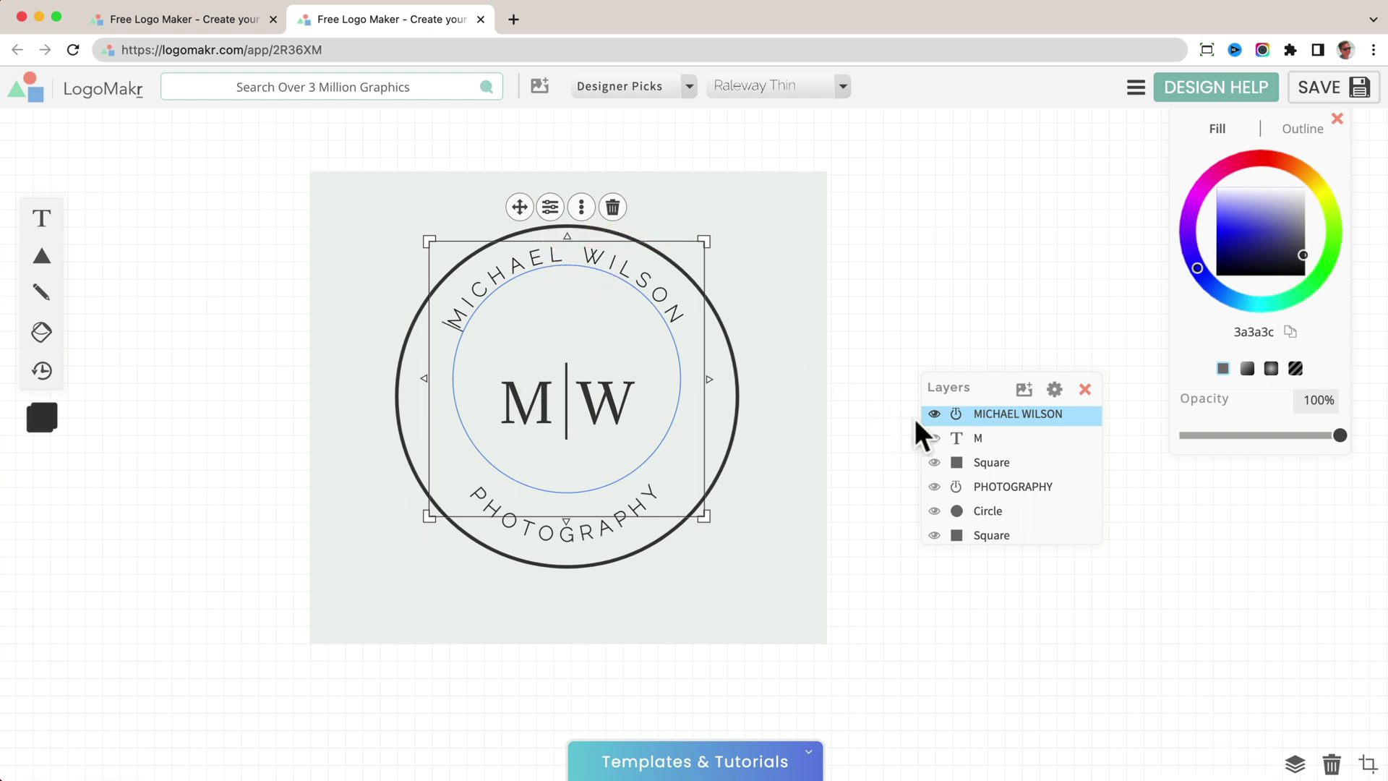
left_click(934, 414)
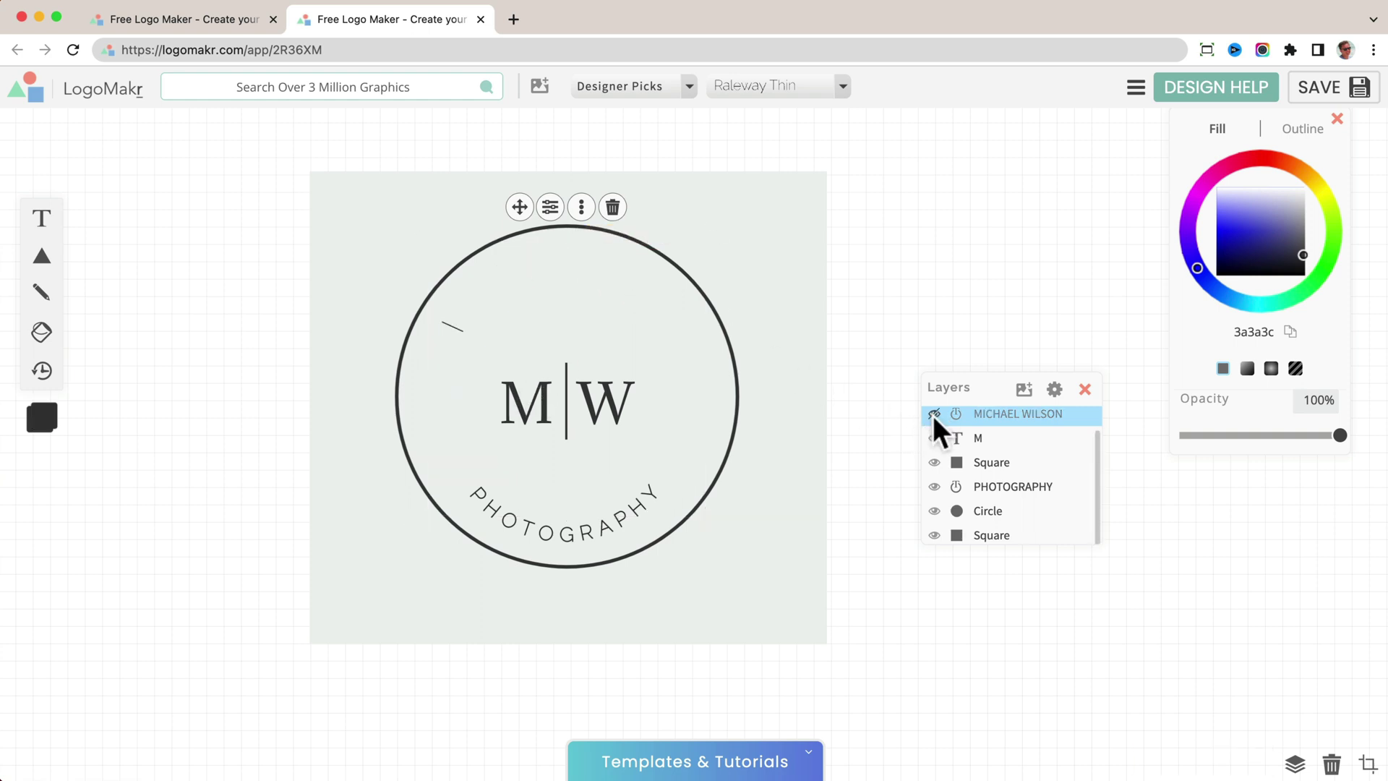
left_click(934, 414)
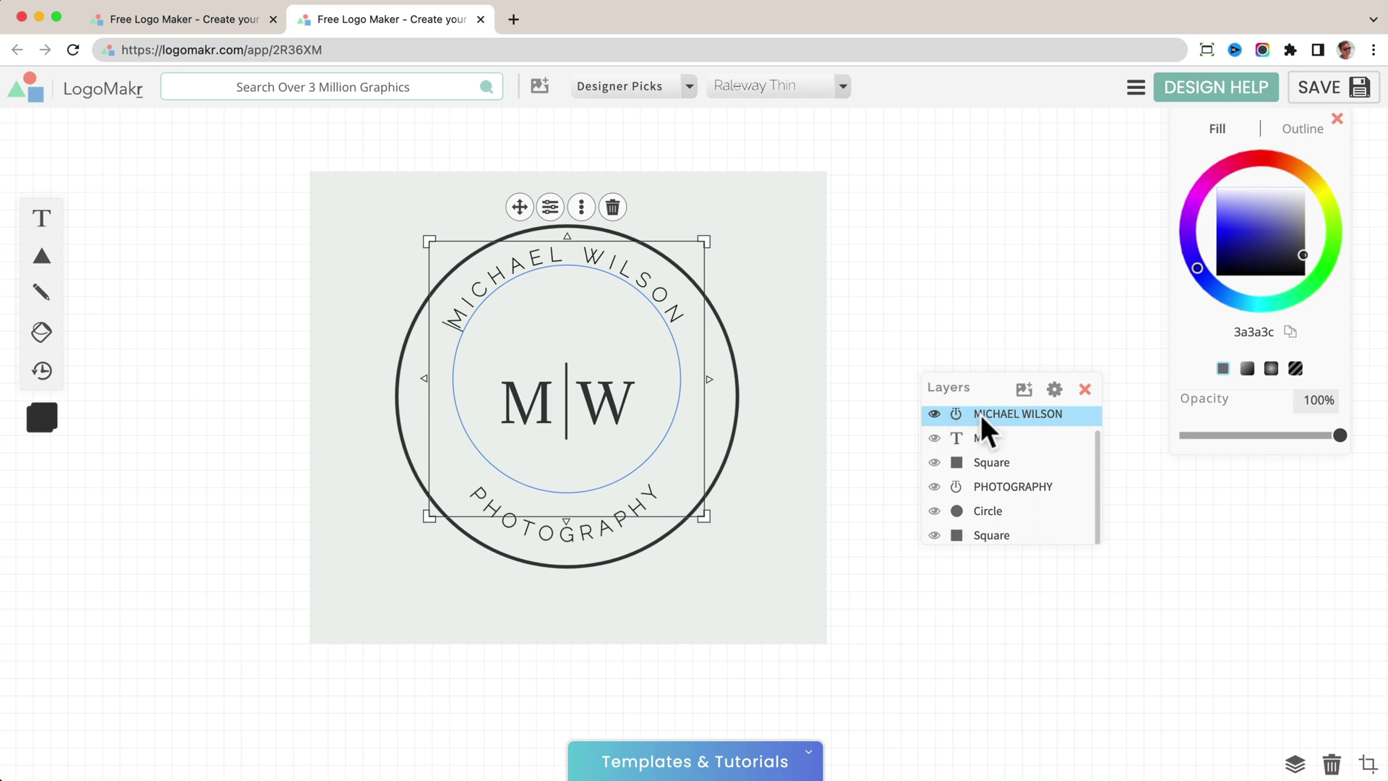
left_click(934, 414)
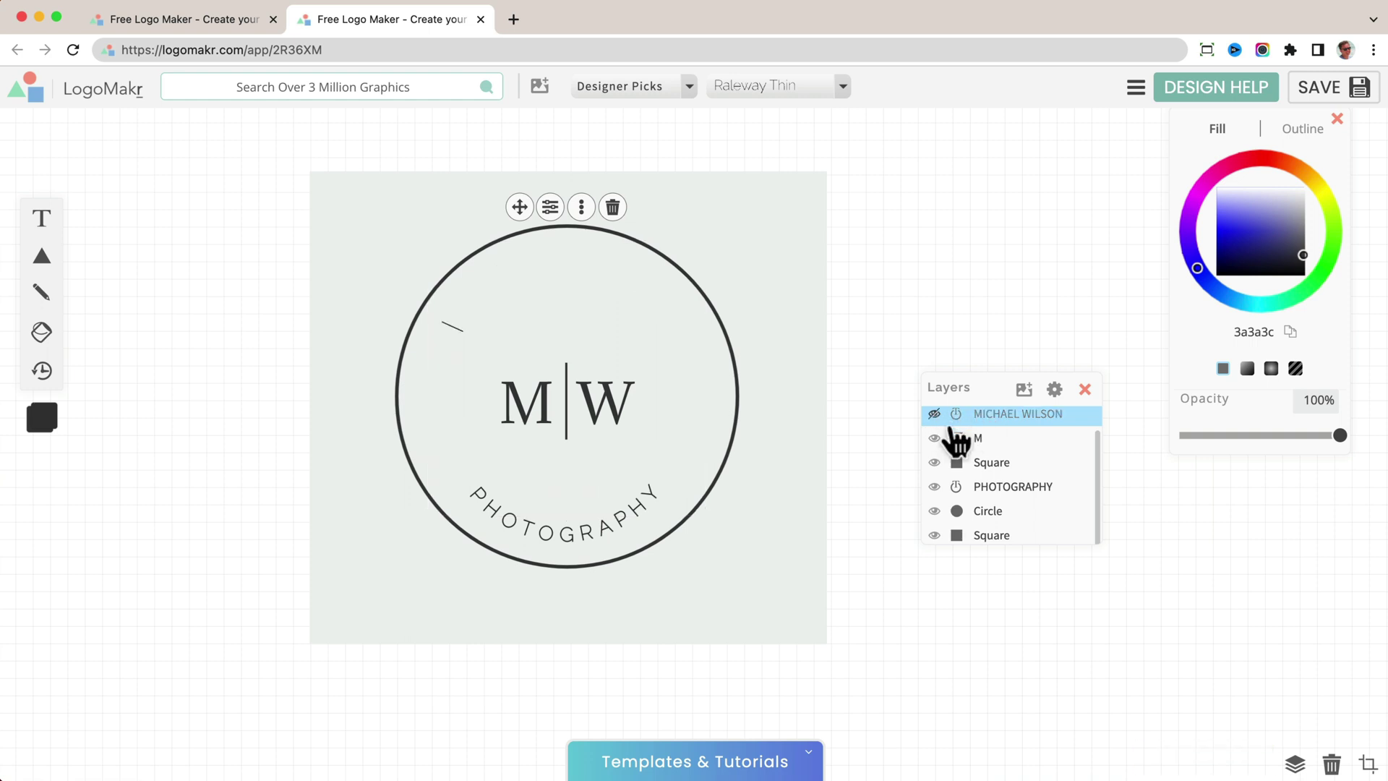
Replace the monogram's M with J and the W with M so it reads J|M.
left_click(980, 438)
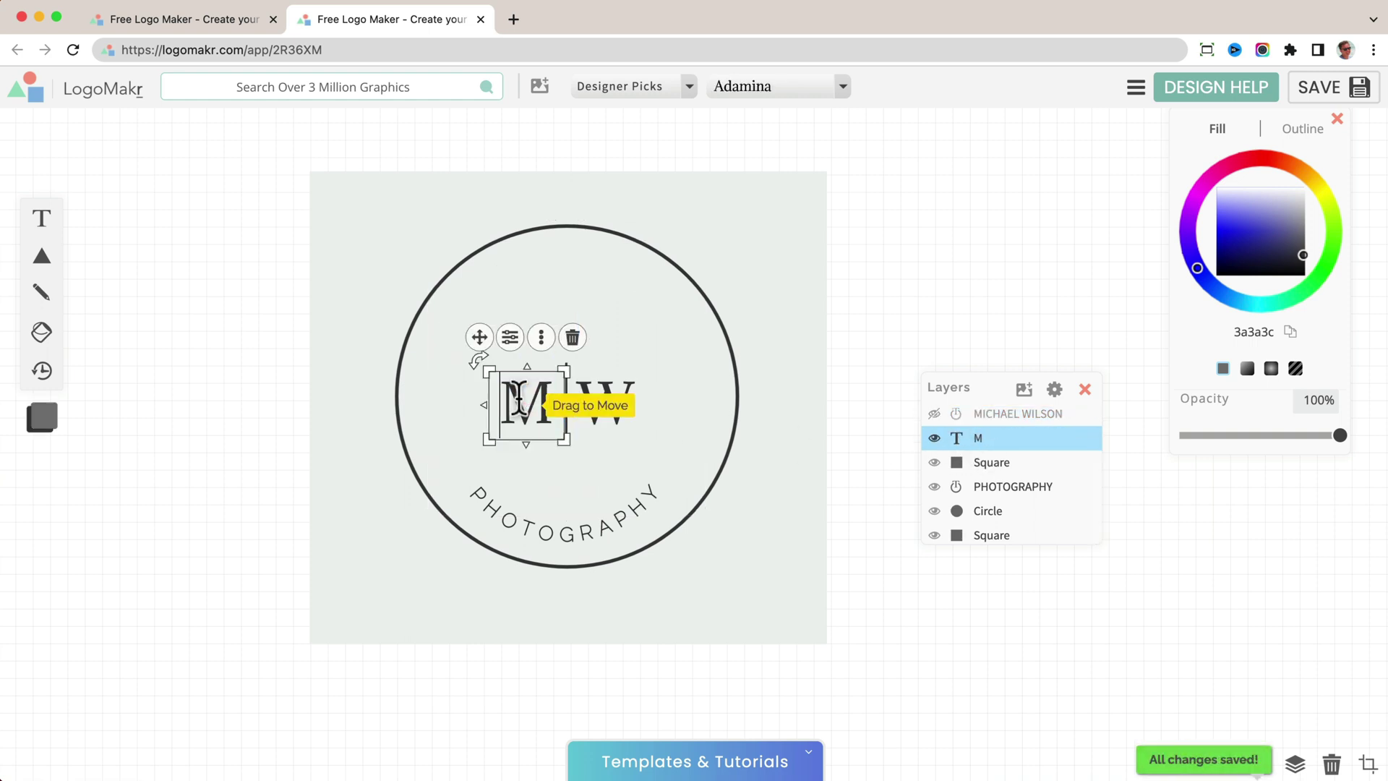
left_click_drag(542, 401, 491, 390)
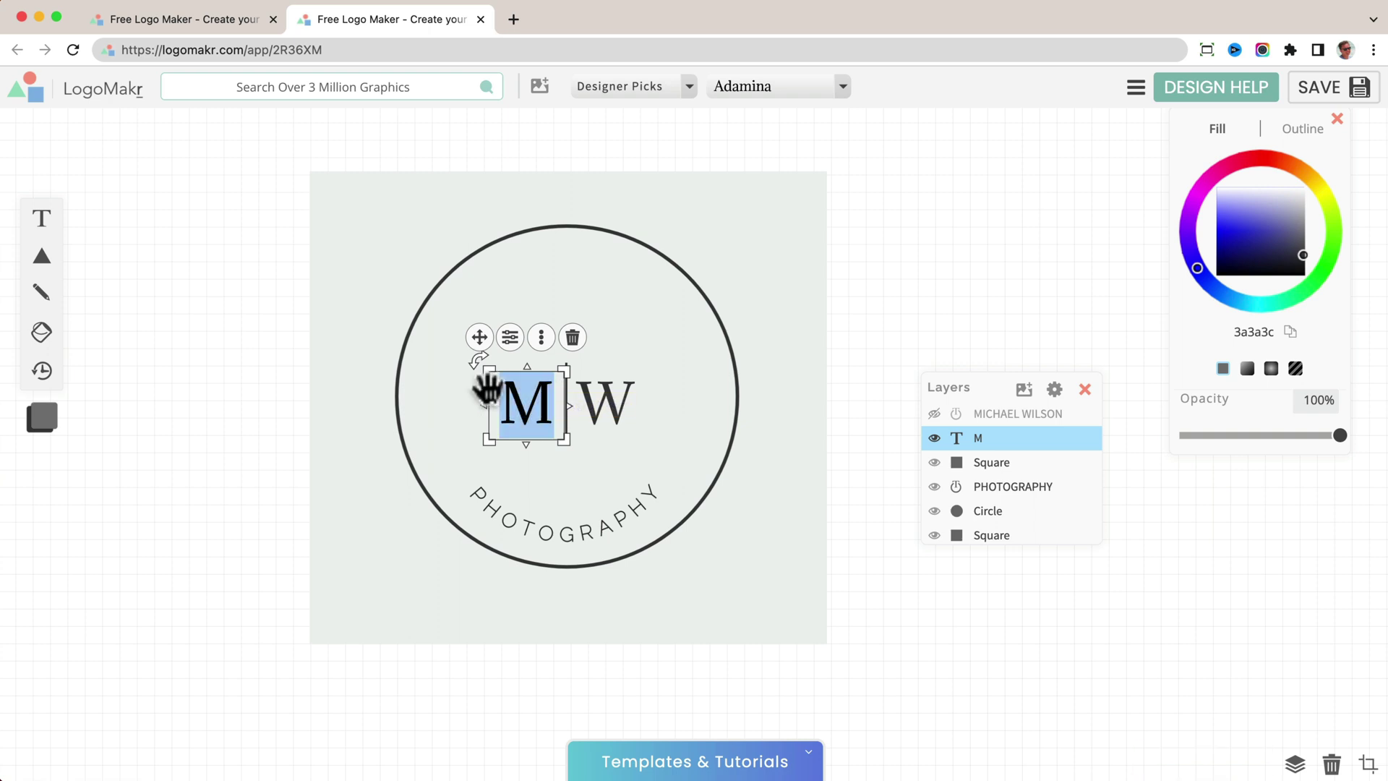
type("J")
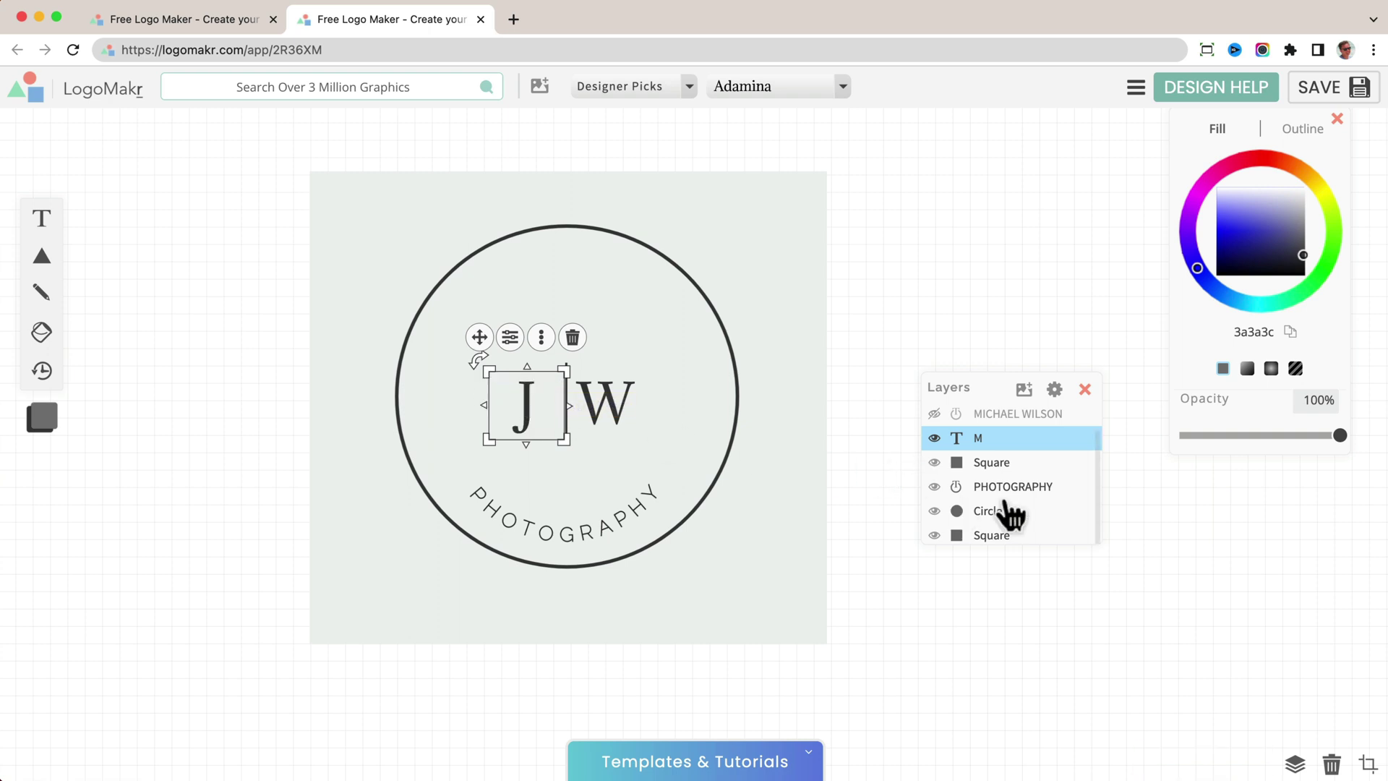
left_click(616, 403)
double_click(616, 402)
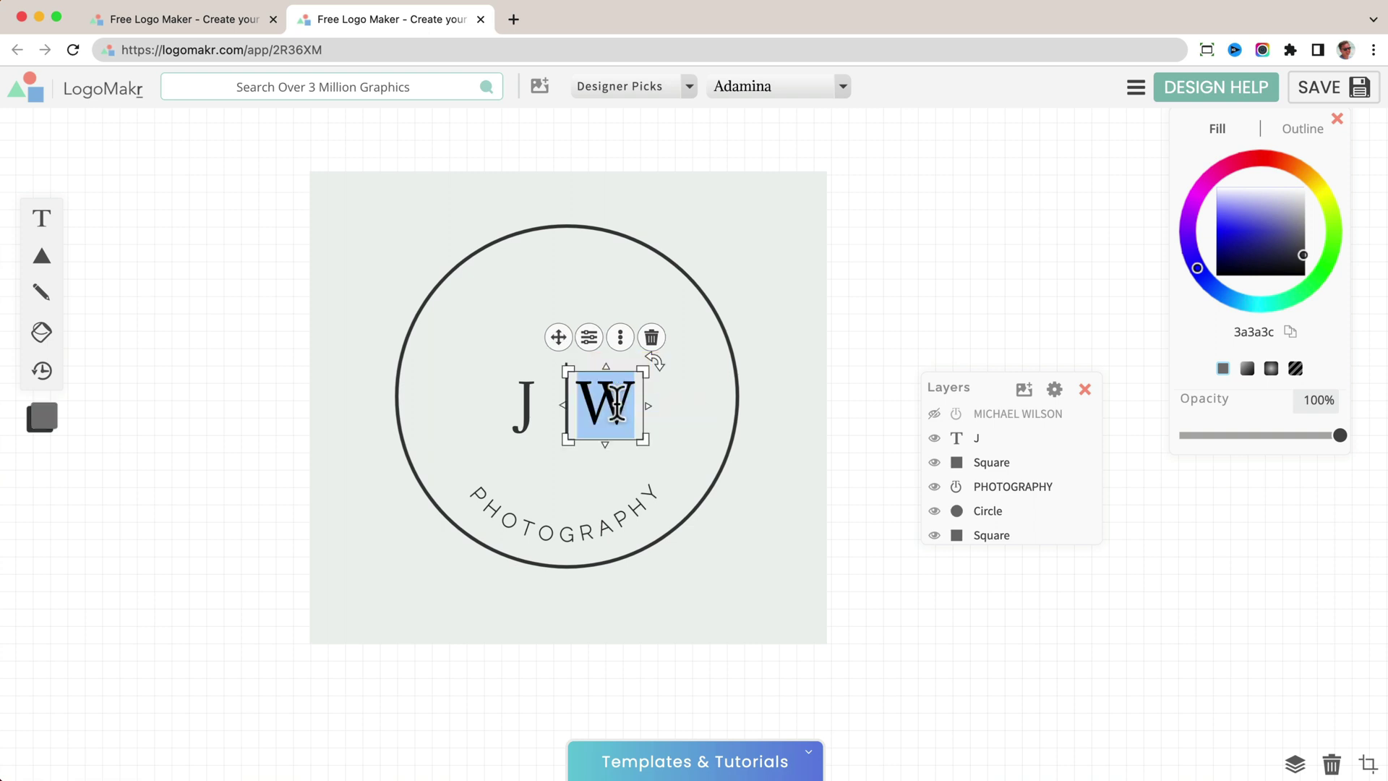
type("M")
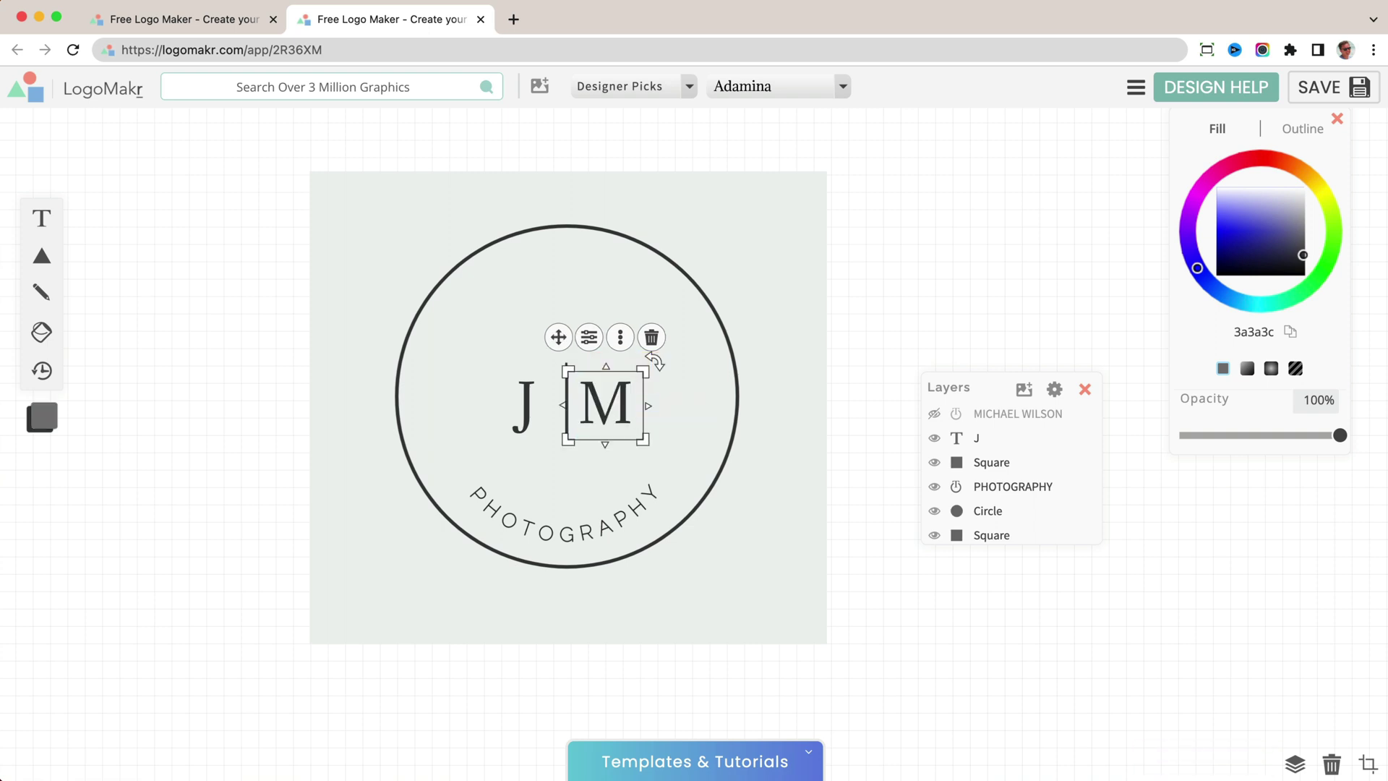
left_click(920, 290)
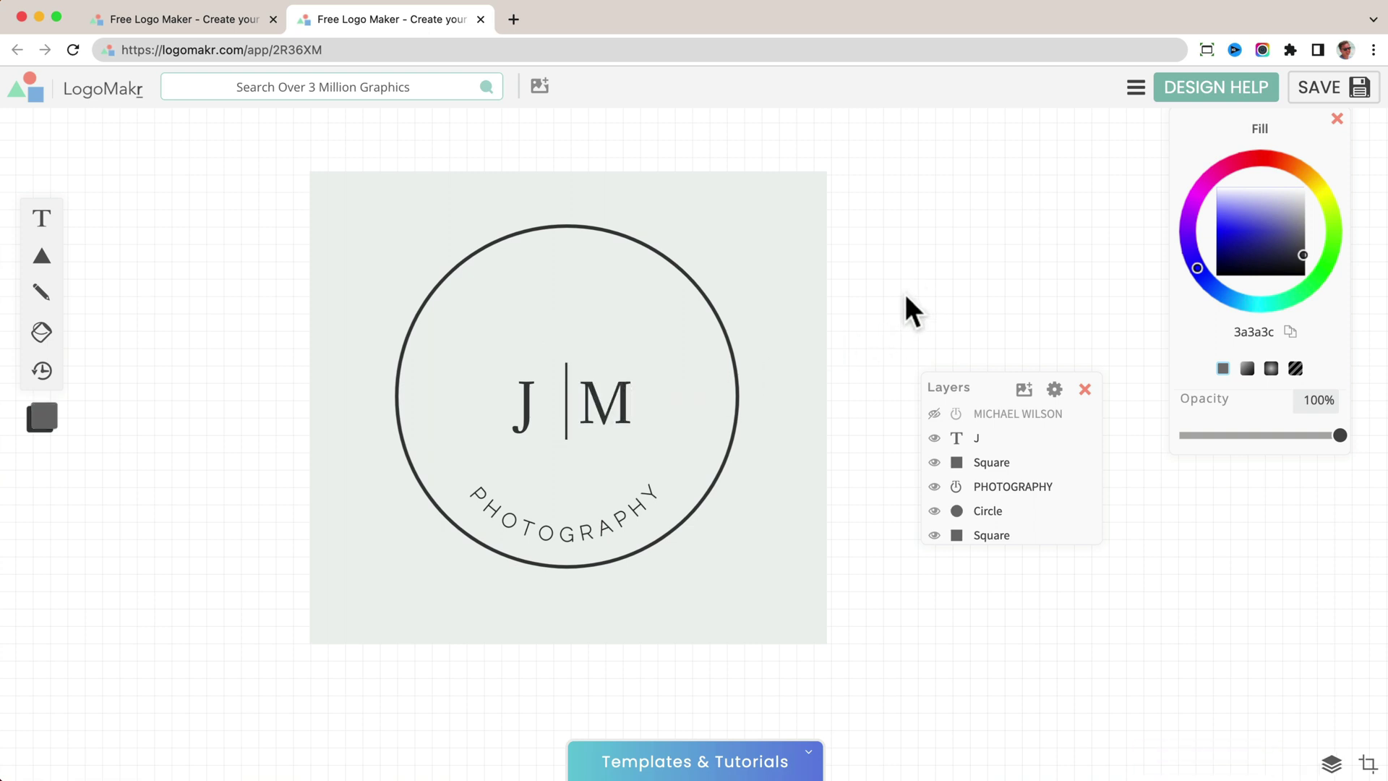
Show the arched name again and move its layer just above the bottom Square.
left_click(934, 414)
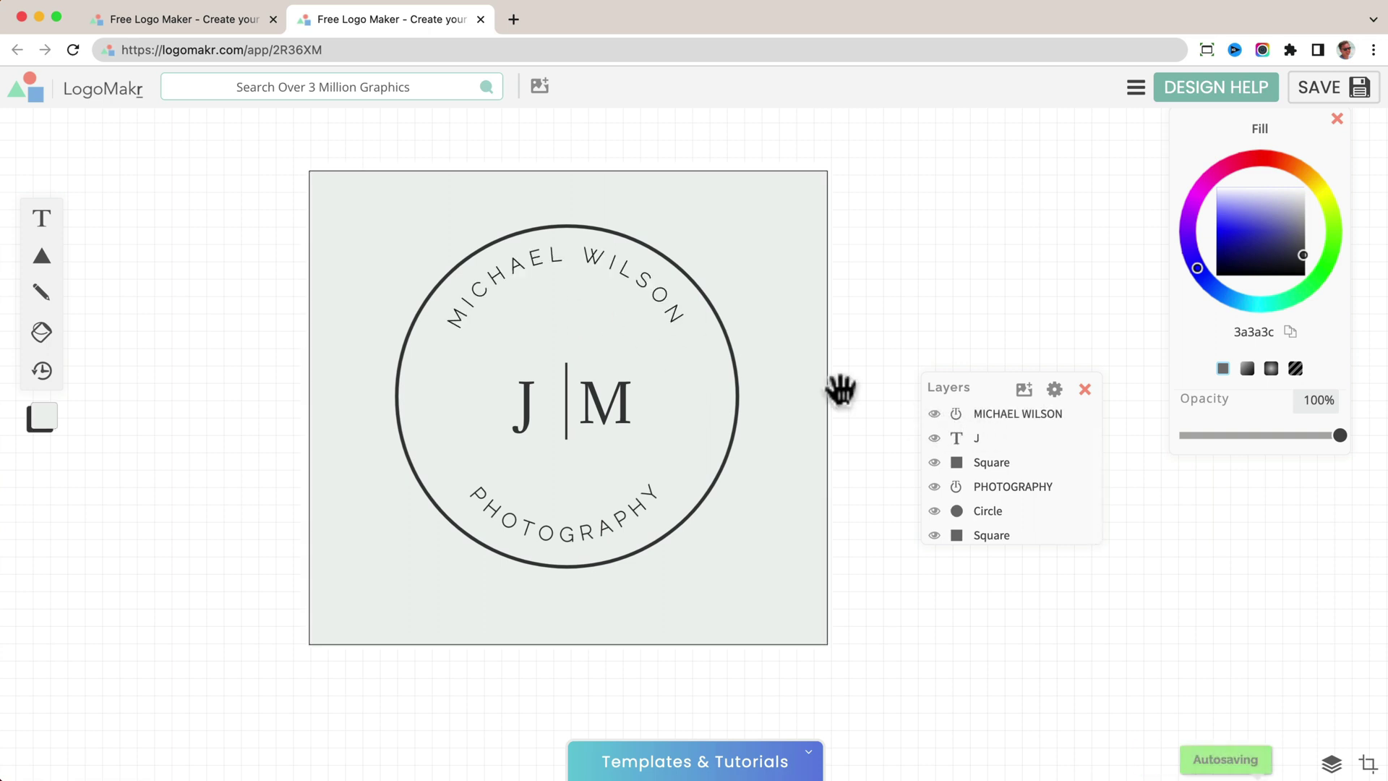
left_click(1008, 421)
left_click_drag(1011, 426, 1012, 532)
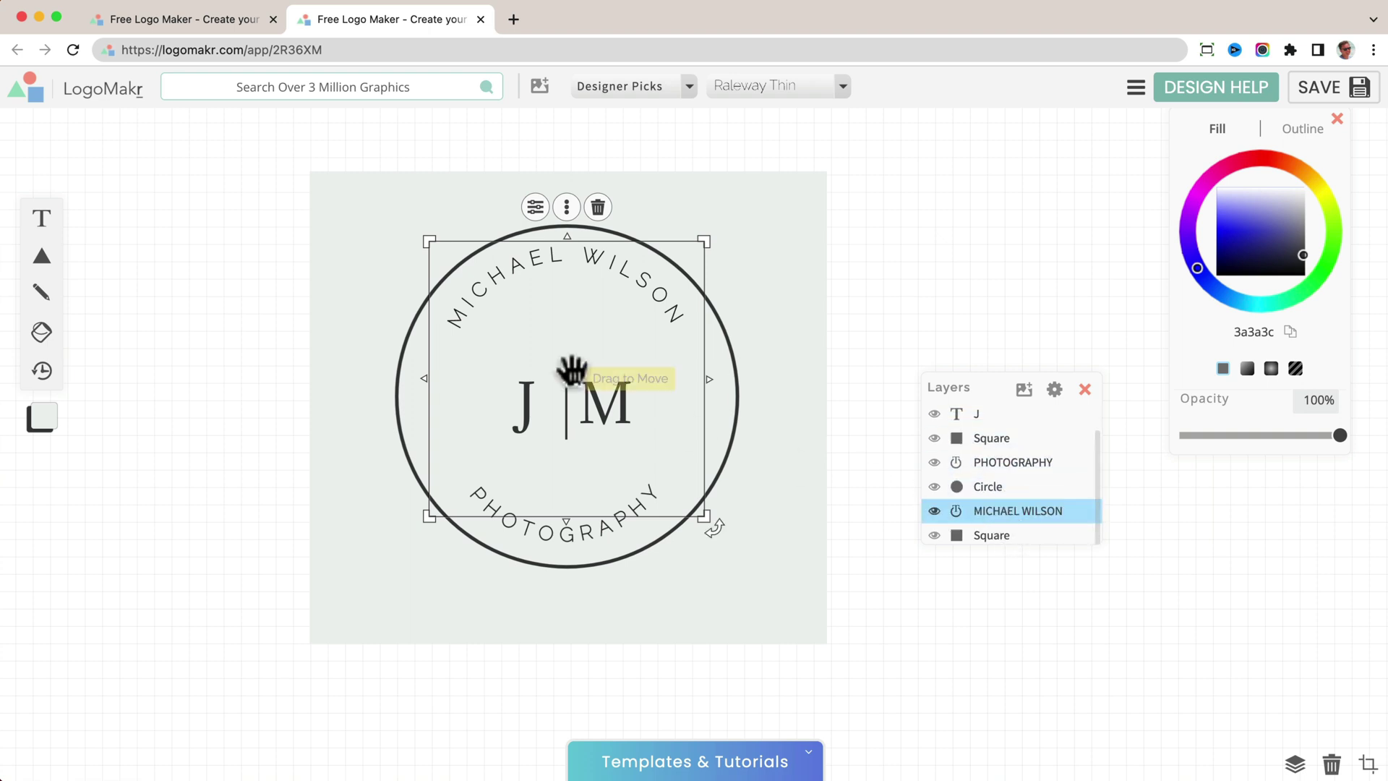
Nudge the J letter slightly, then switch to the Saltry Sun design.
left_click(611, 402)
left_click(535, 408)
left_click_drag(535, 409, 541, 406)
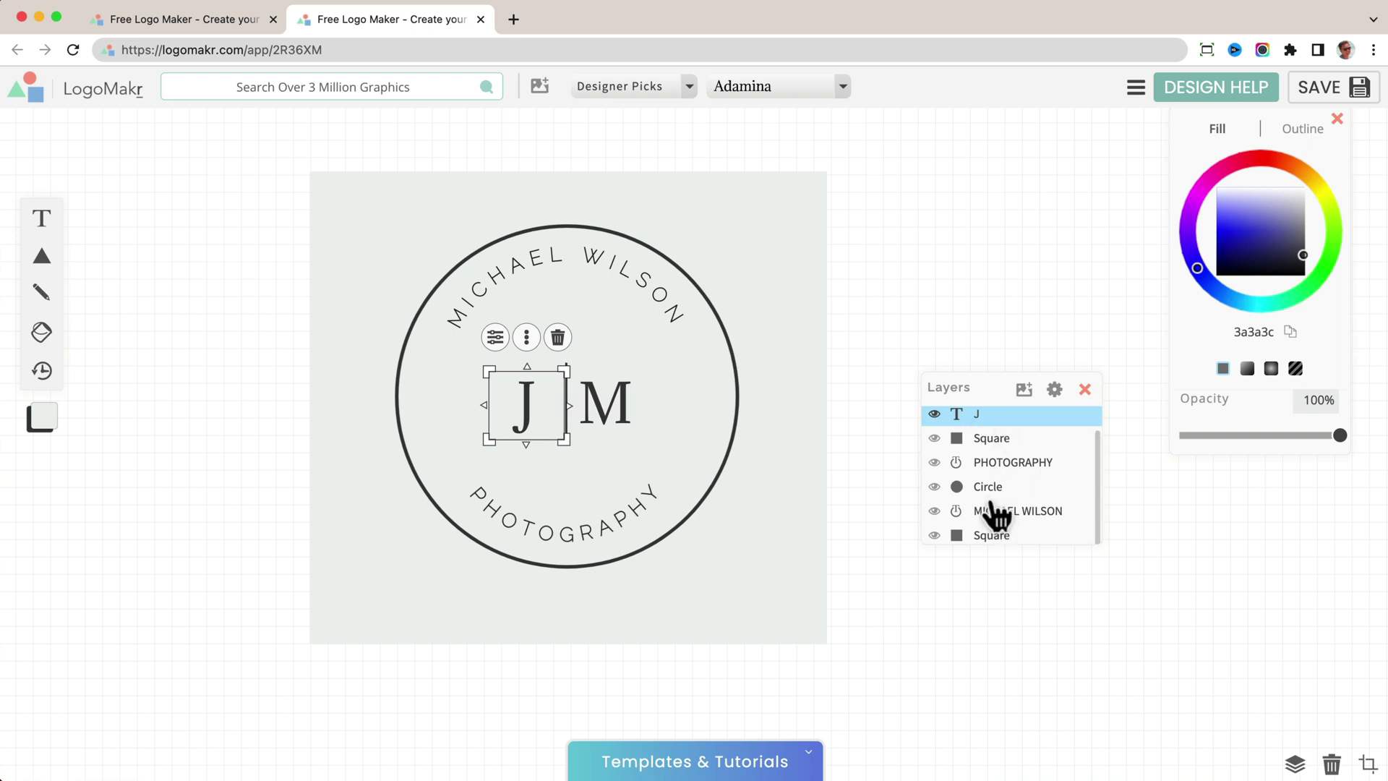
left_click(162, 28)
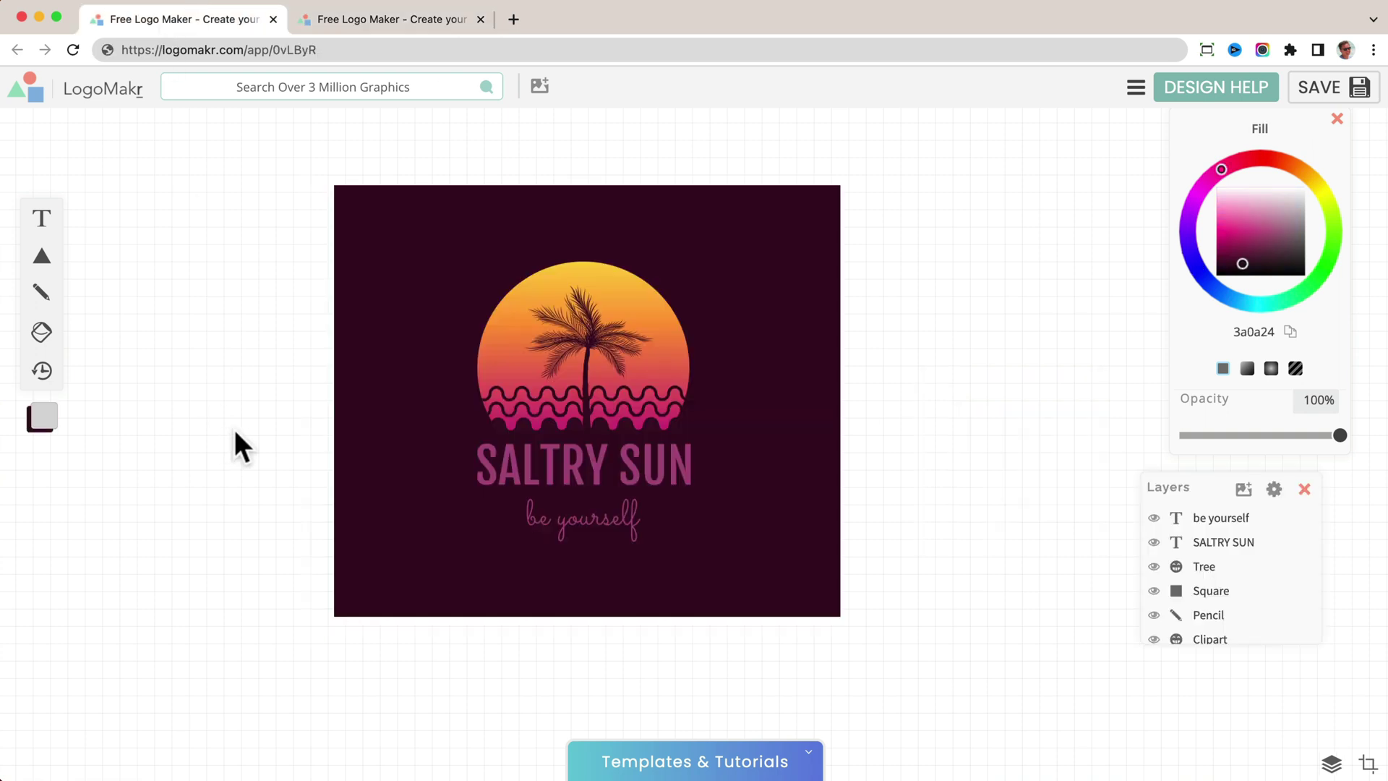
Select the palm-tree clipart and rename its Tree layer to Art.
left_click(584, 337)
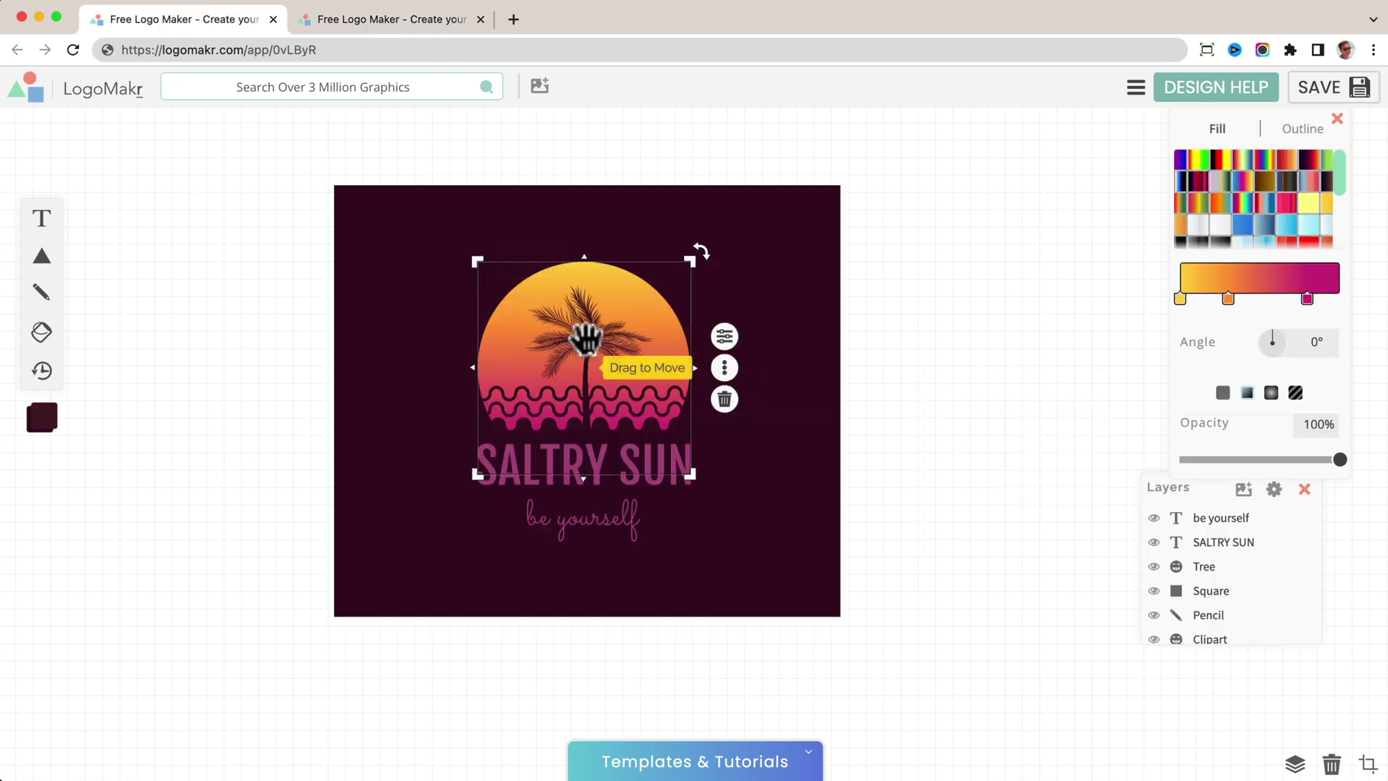
scroll(1246, 614, "down", 3)
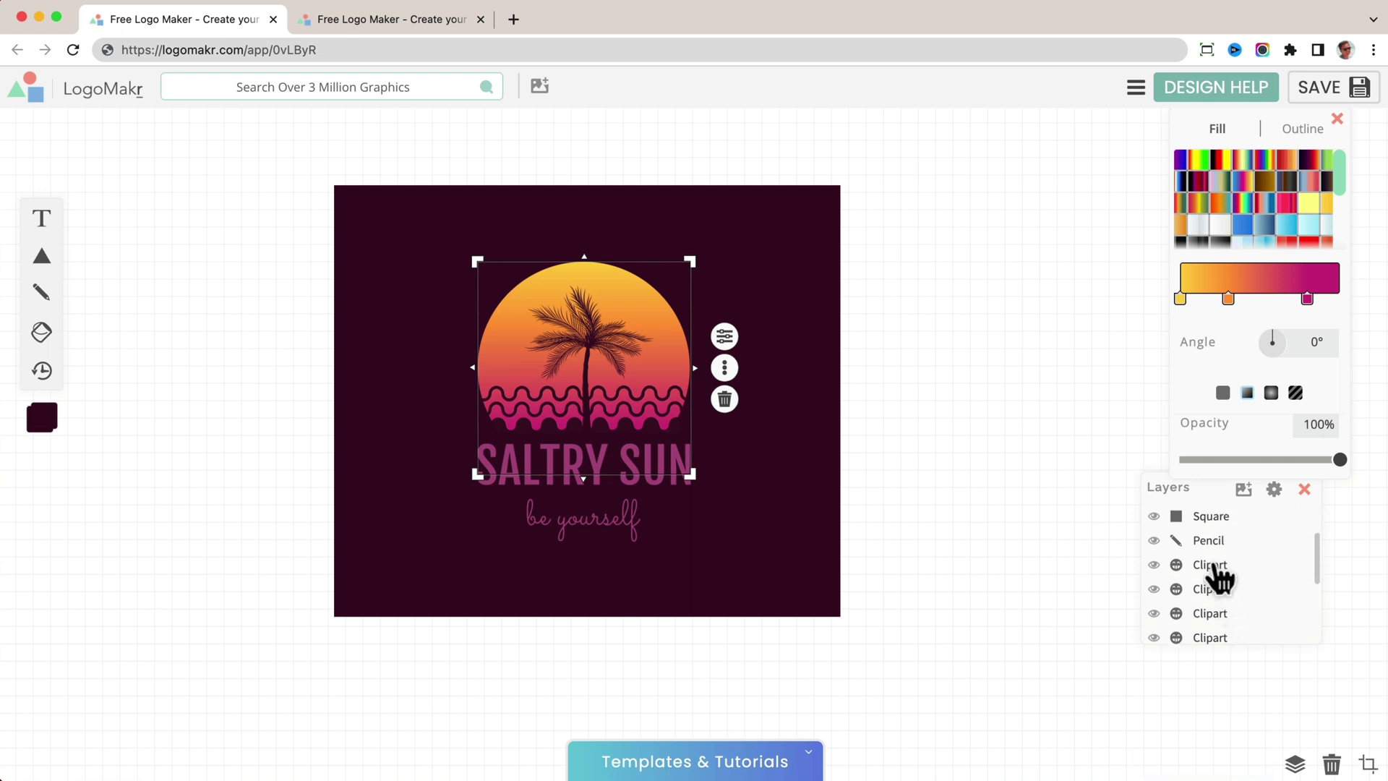
left_click(1219, 575)
scroll(1222, 571, "up", 2)
left_click(1222, 568)
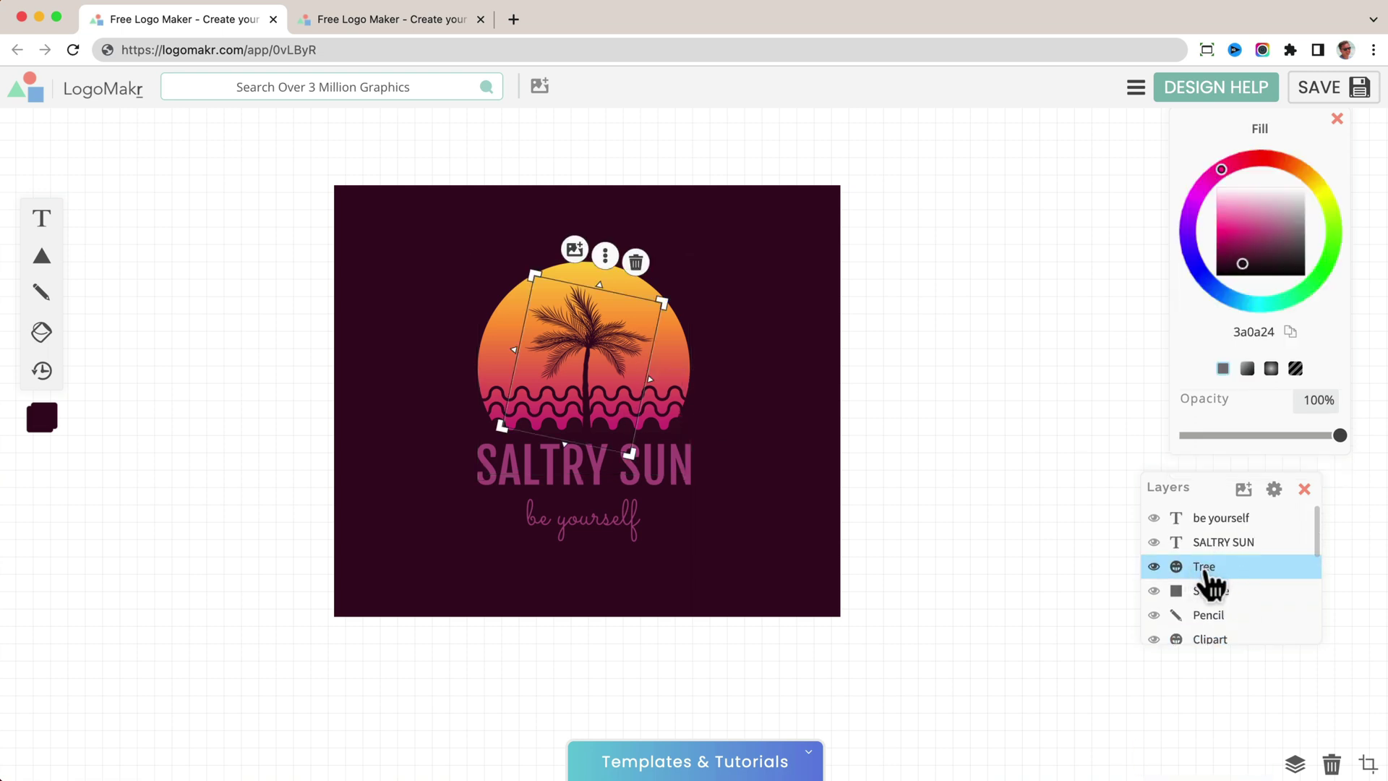
double_click(1205, 569)
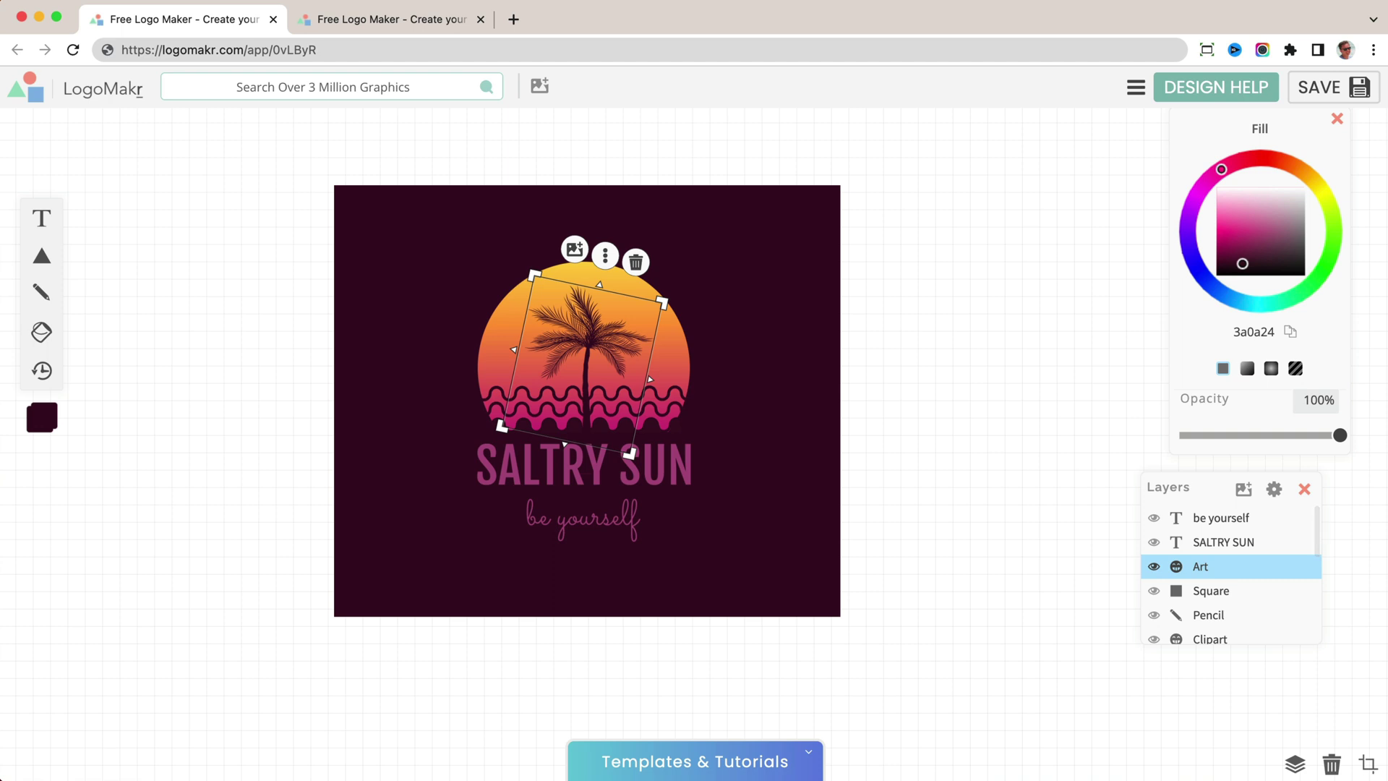
scroll(1217, 582, "down", 3)
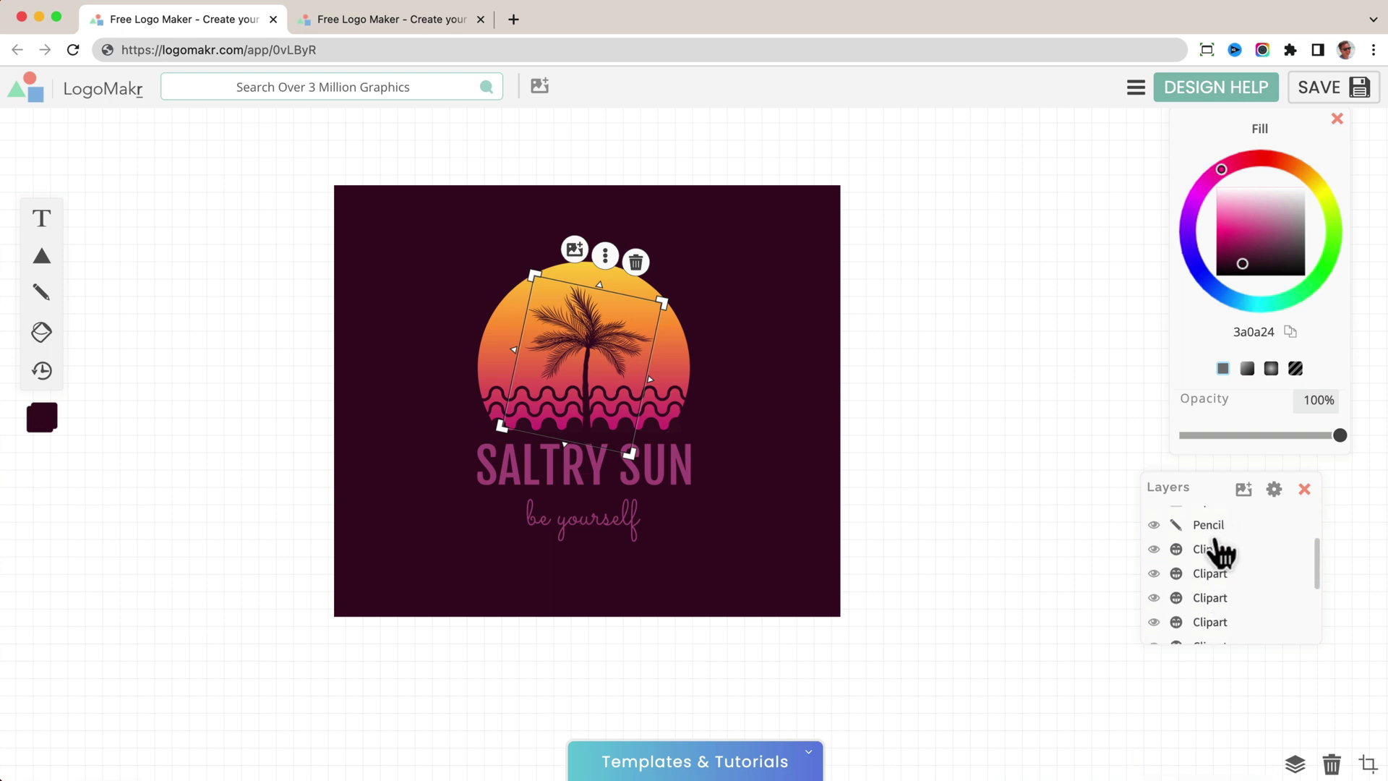
Find the wave shape among the Clipart layers and rename that layer Wave.
left_click(1205, 555)
left_click(1212, 578)
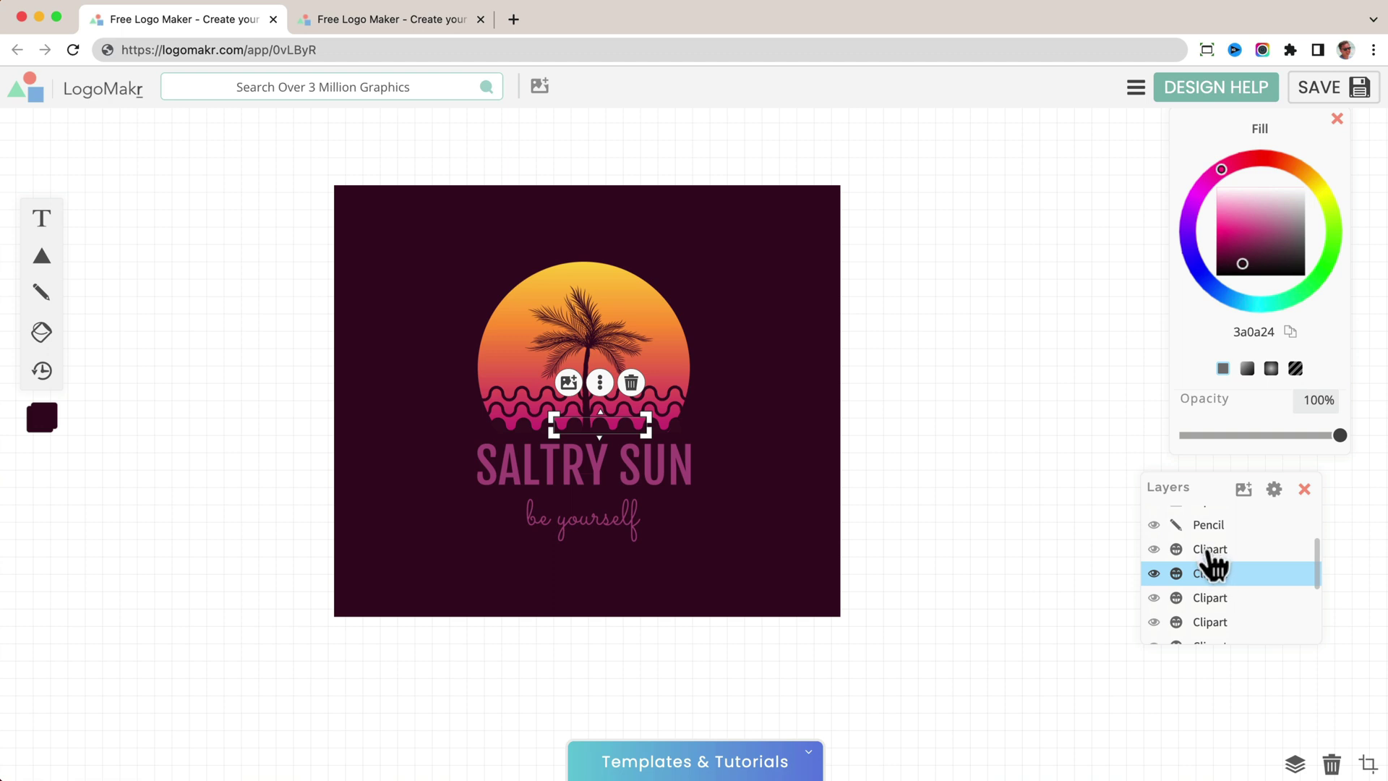
double_click(1228, 550)
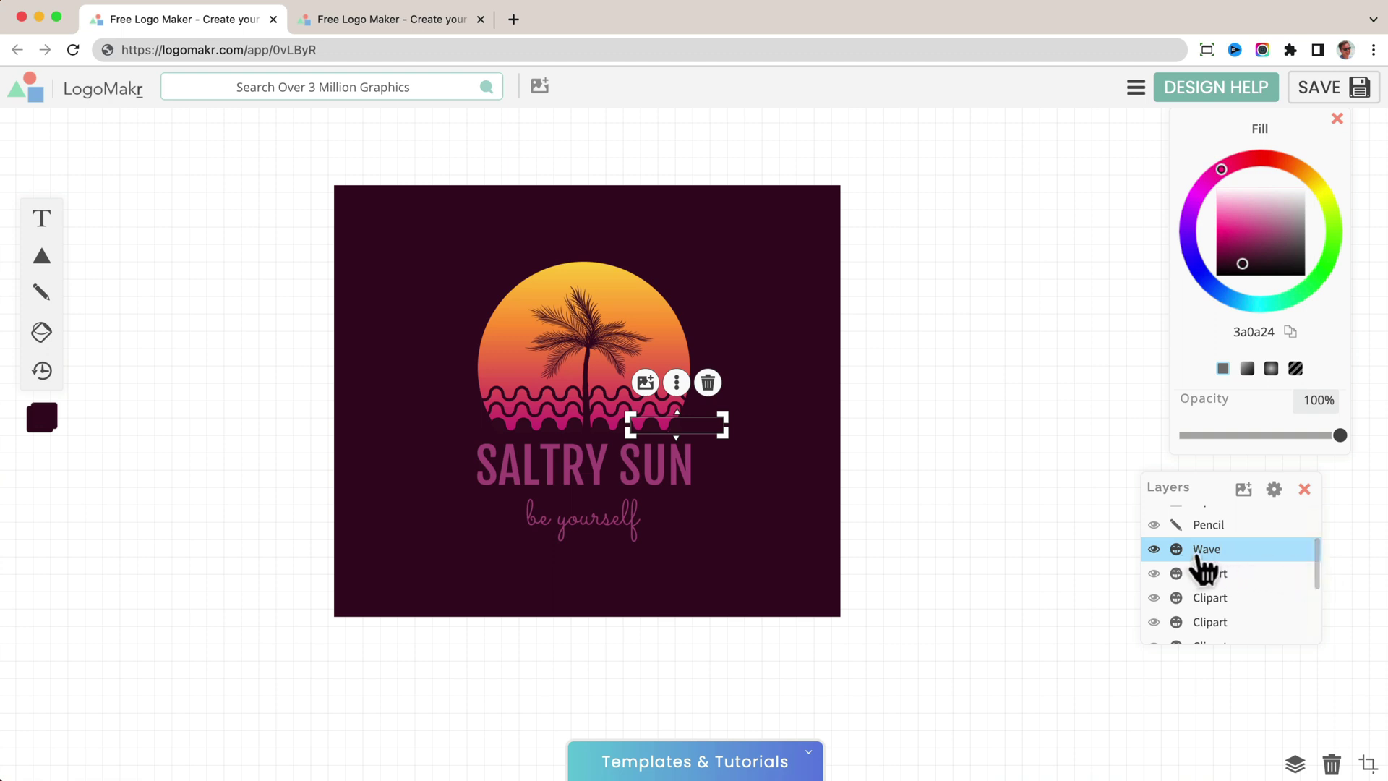
scroll(1203, 568, "up", 1)
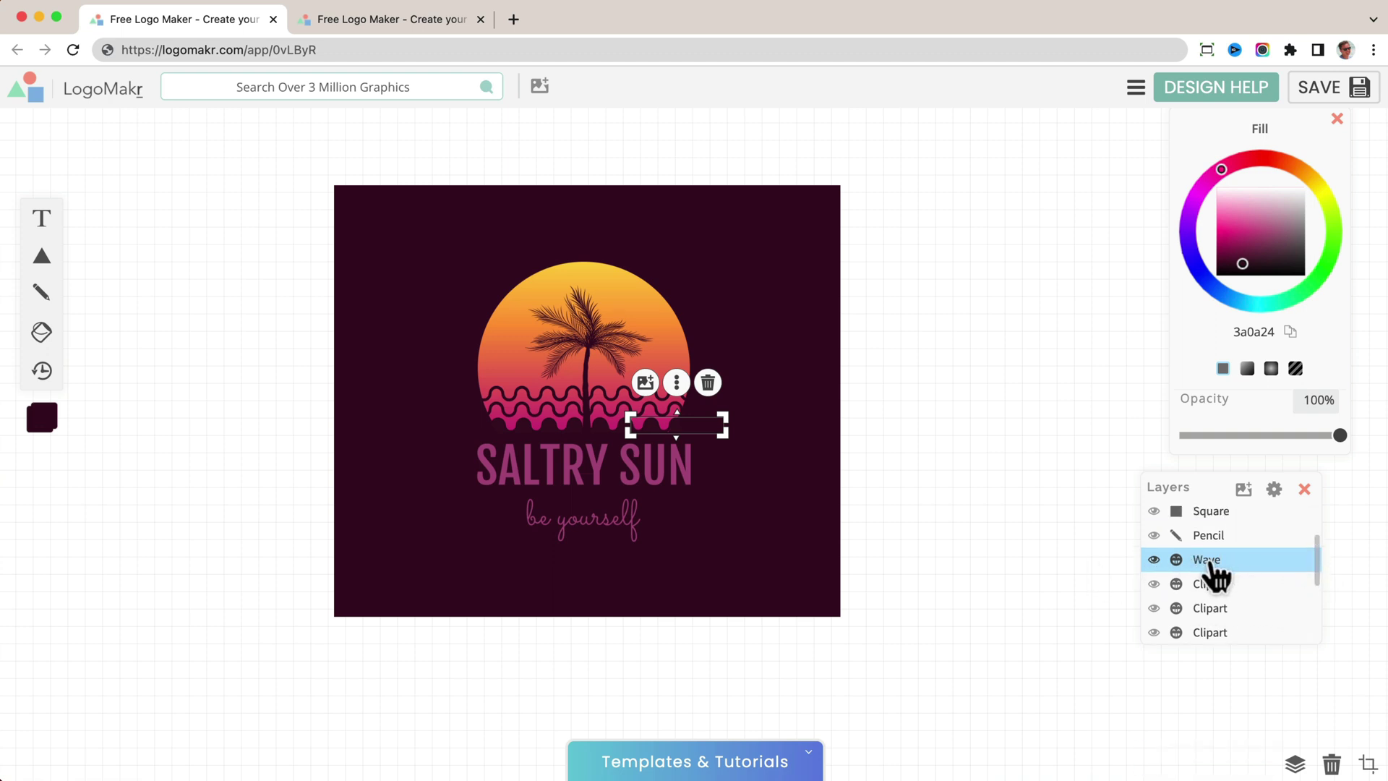
scroll(1222, 575, "up", 1)
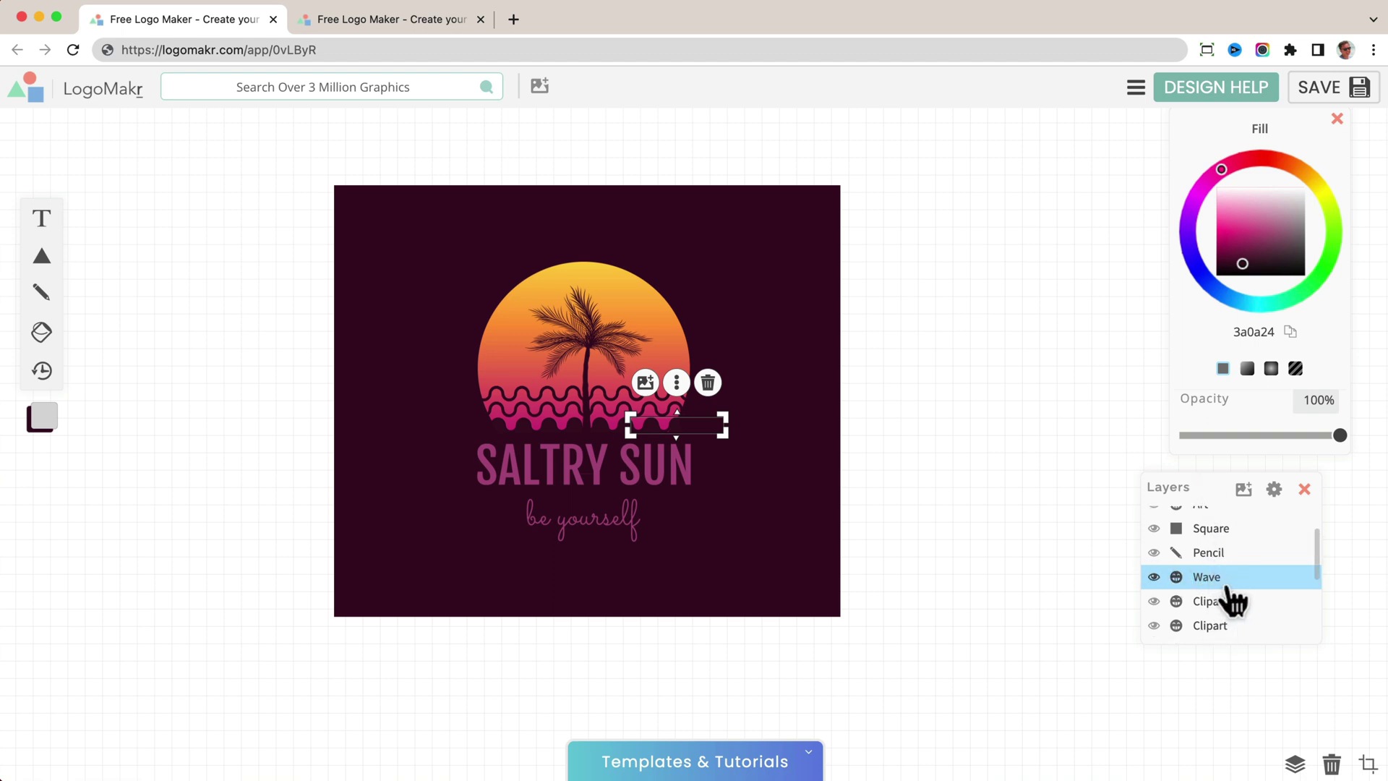
Move the palm tree off the canvas, send it to the back, and raise the Art layer above Square.
left_click(583, 333)
left_click_drag(582, 326, 936, 330)
right_click(953, 318)
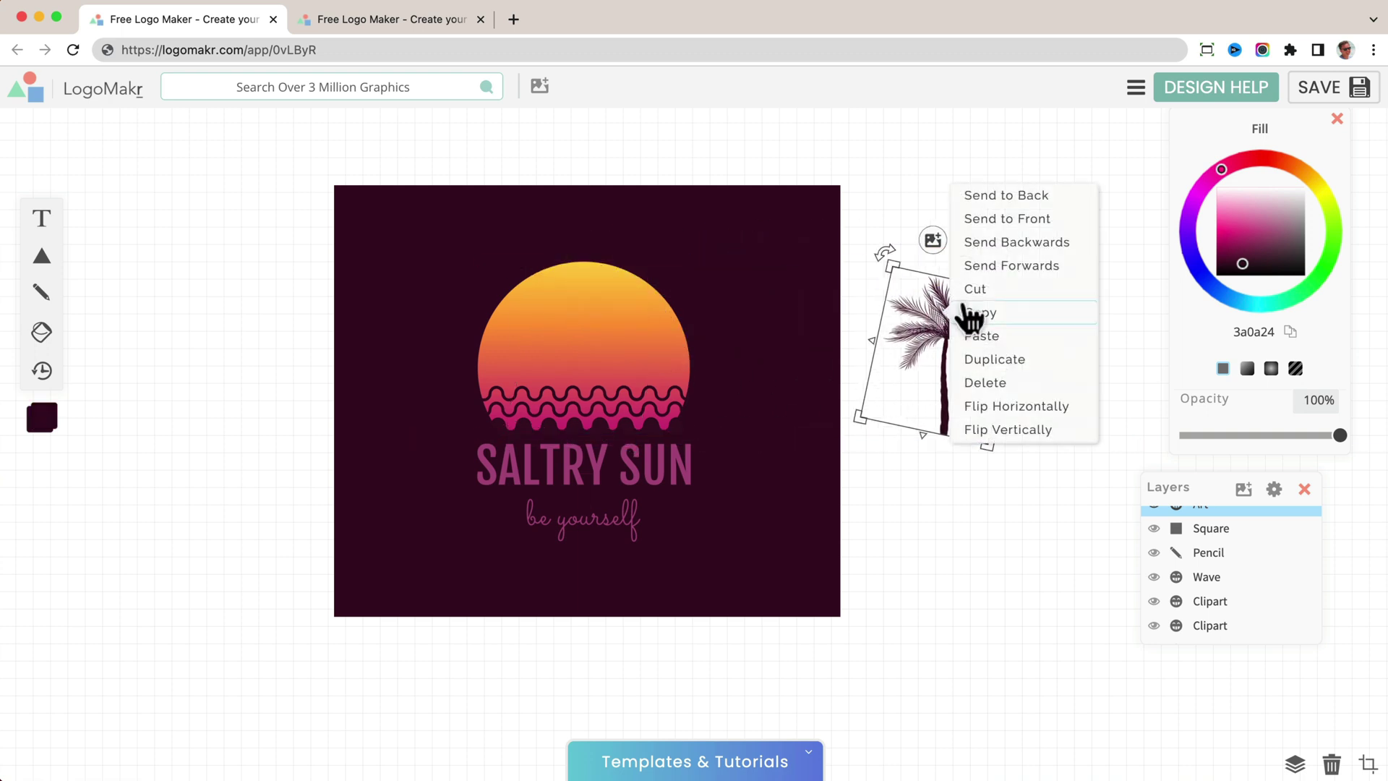
left_click(1028, 198)
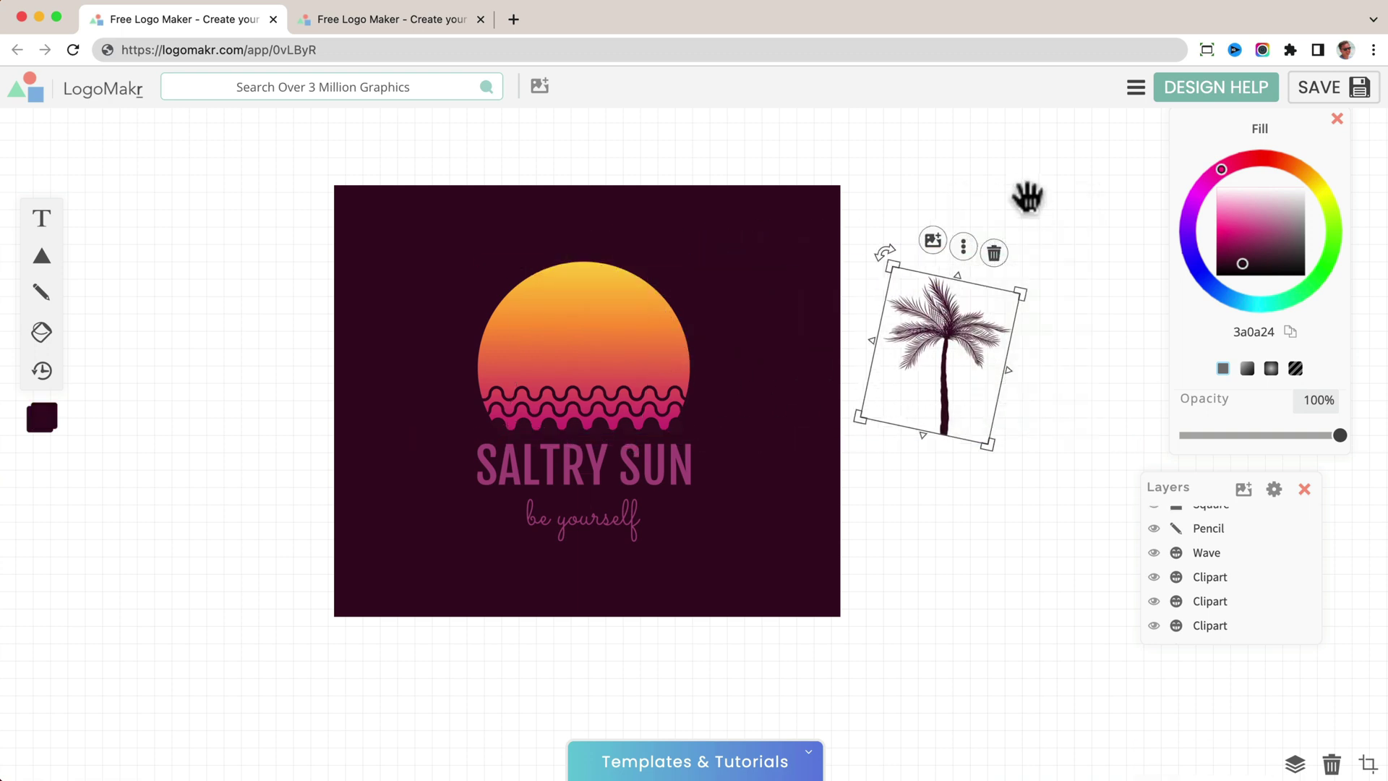
scroll(1207, 600, "down", 3)
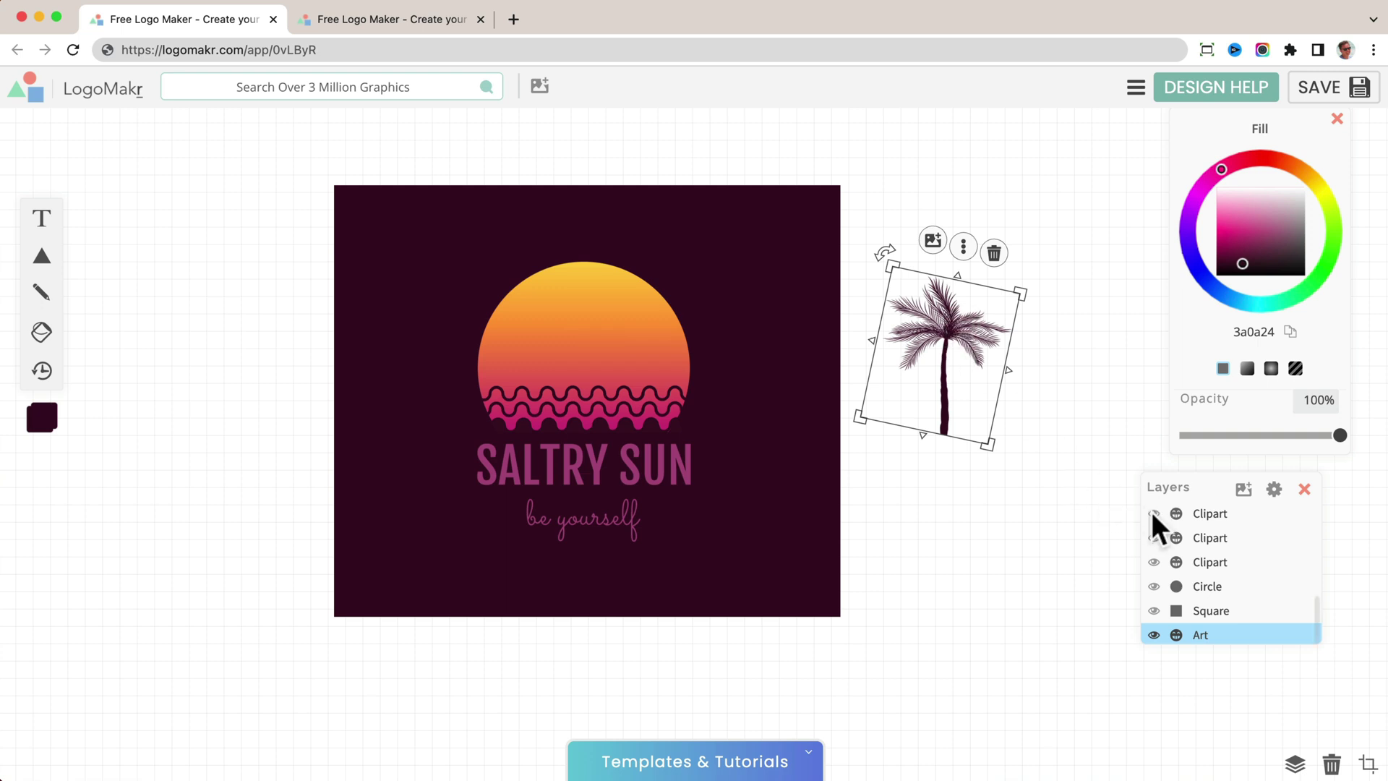
left_click_drag(1218, 635, 1222, 602)
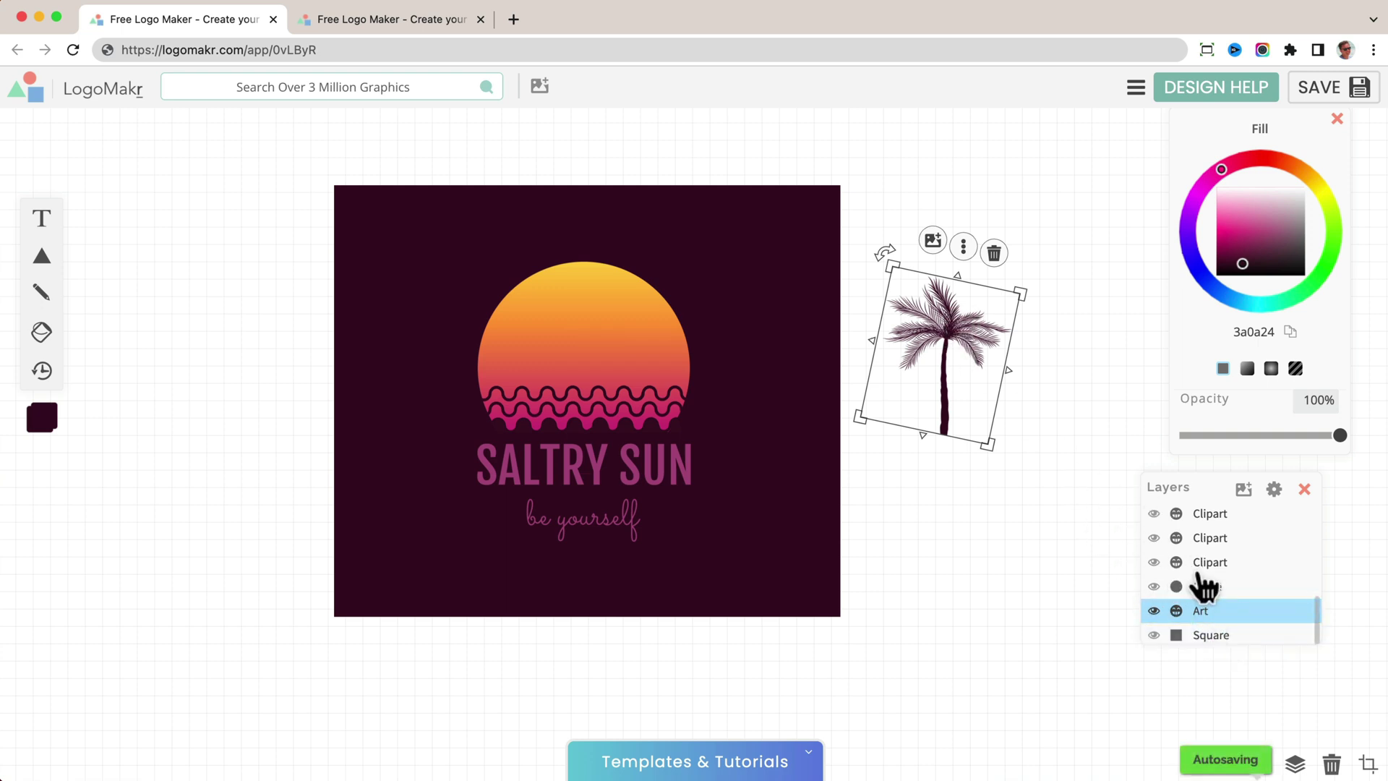
Drag the palm tree onto the gradient sun and bring it in front of all layers.
right_click(926, 319)
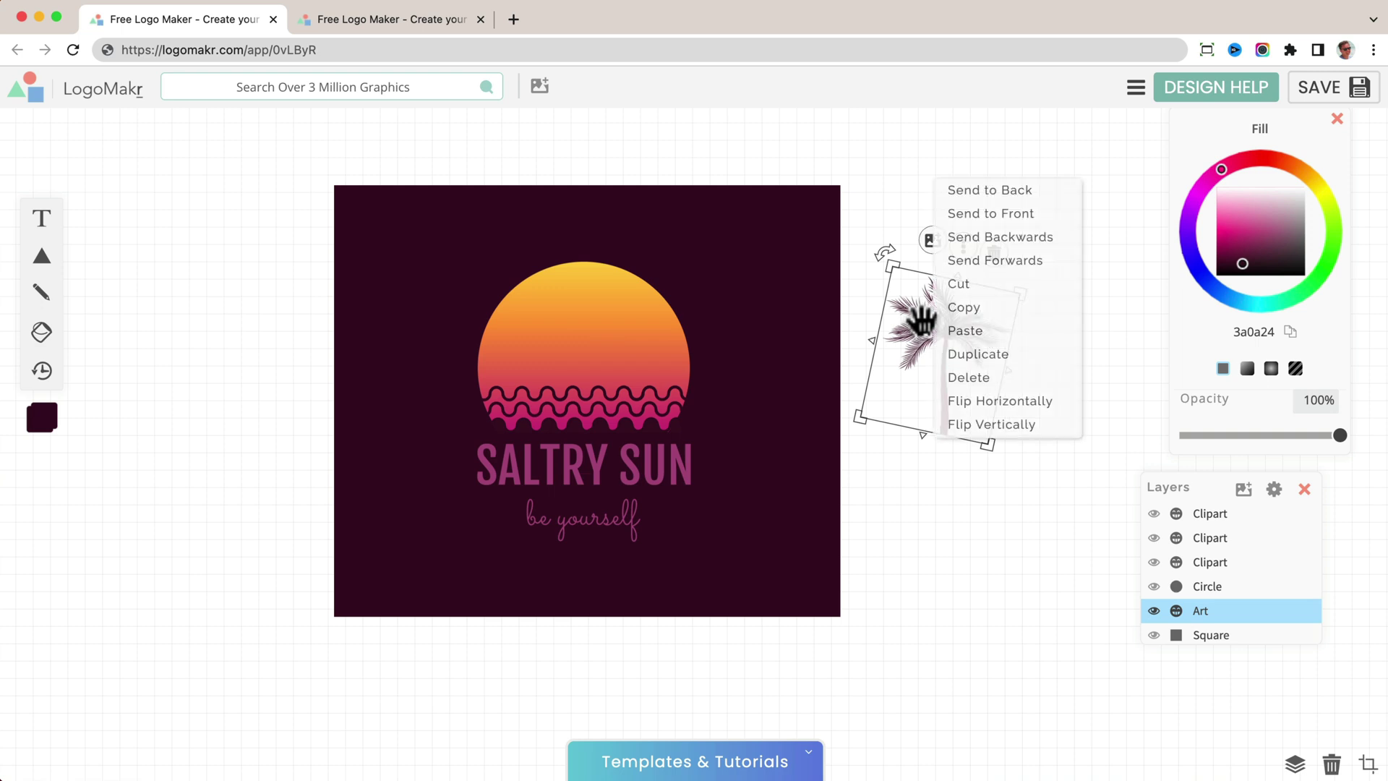
left_click(1016, 178)
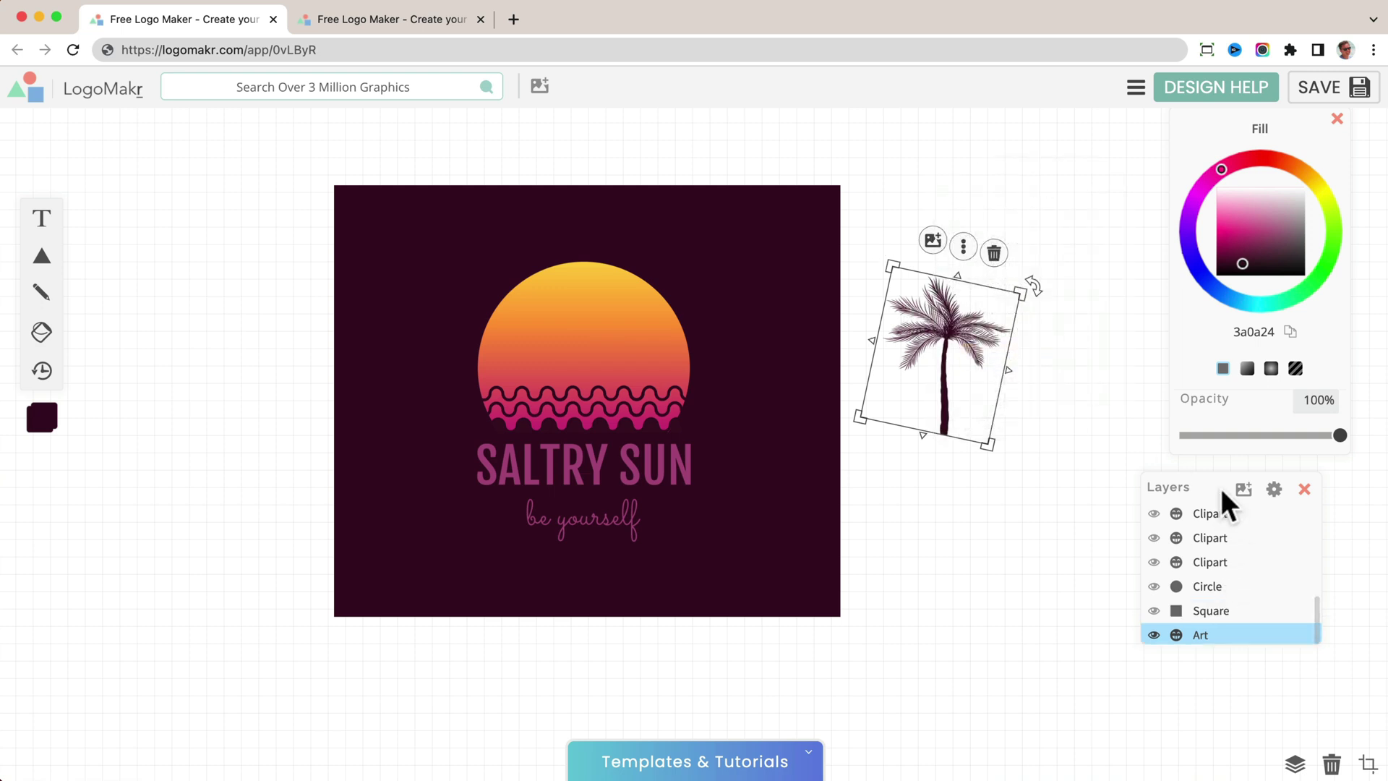
left_click_drag(939, 347, 566, 346)
left_click(999, 277)
left_click(1113, 273)
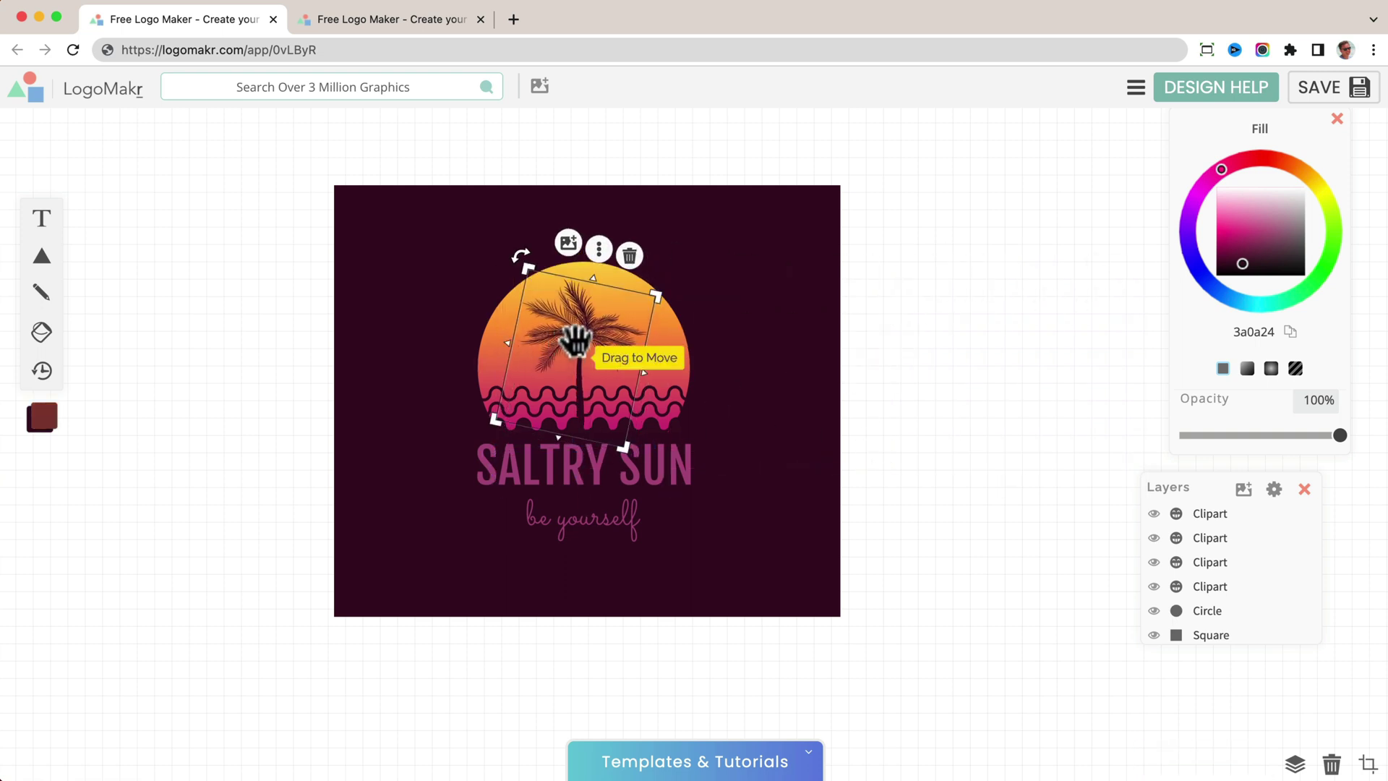
right_click(575, 336)
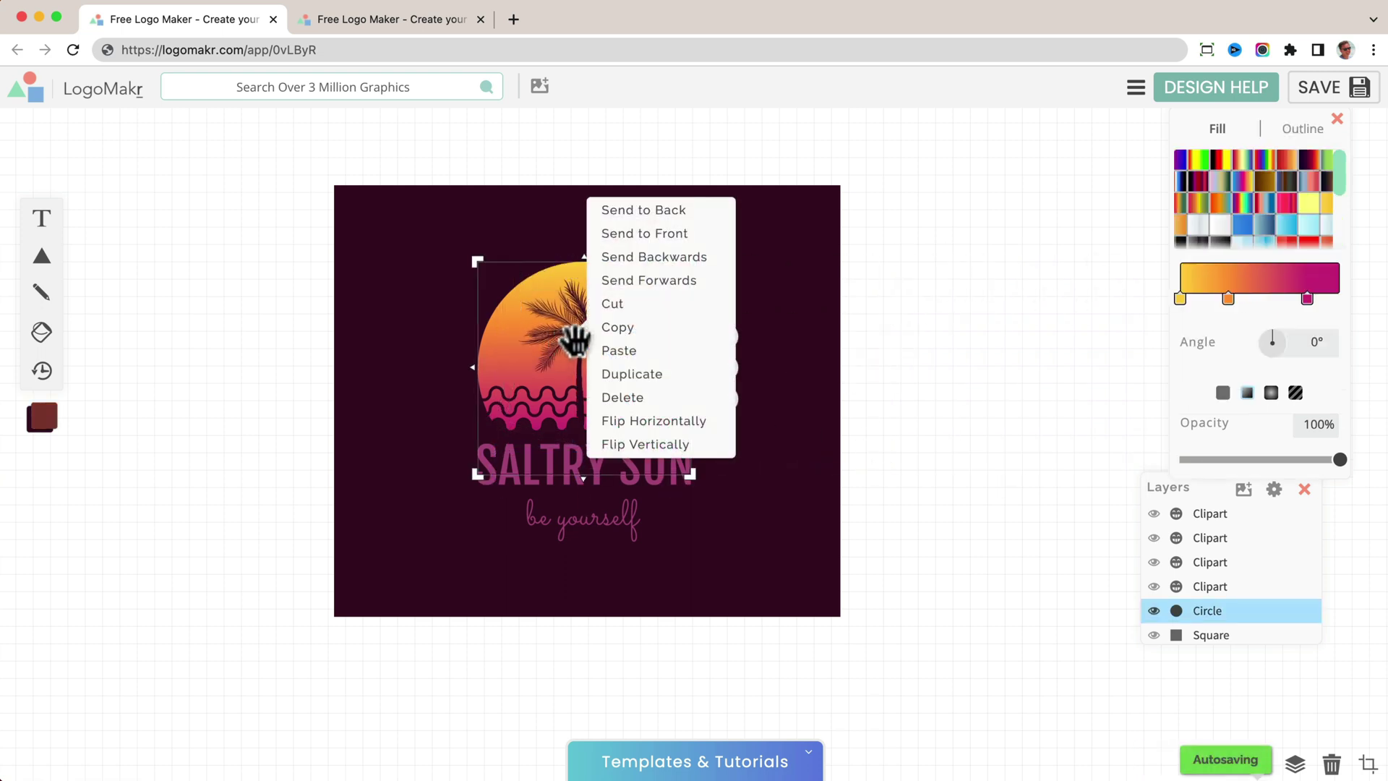
left_click(705, 259)
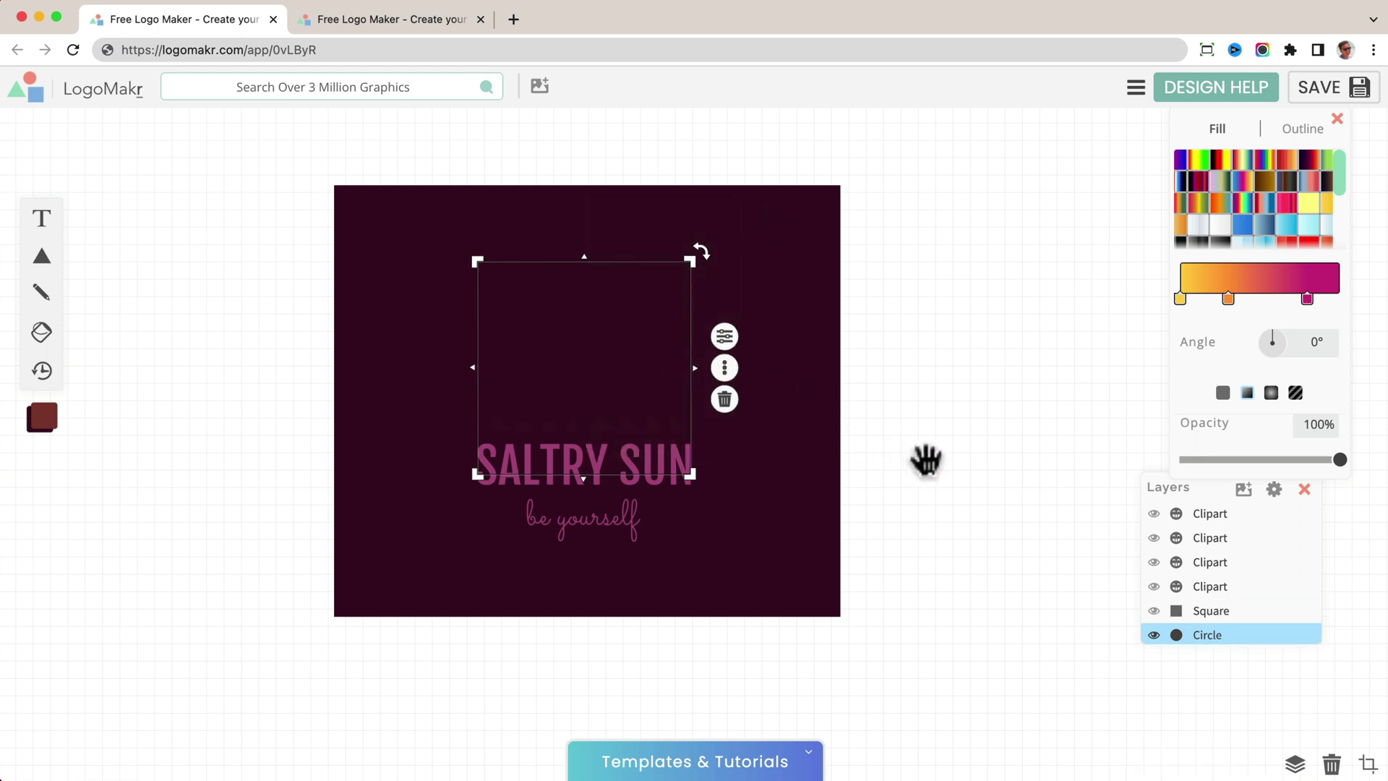
left_click(51, 380)
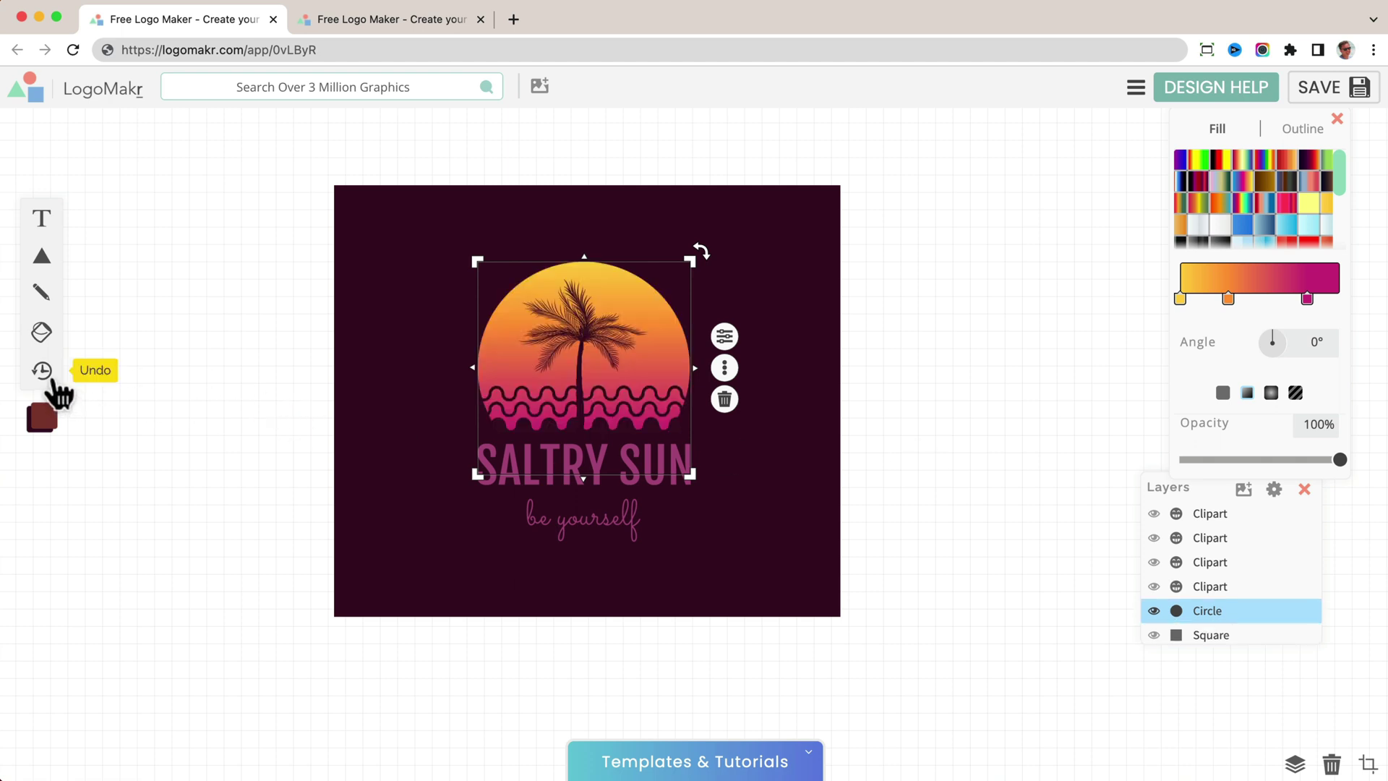
left_click(587, 330)
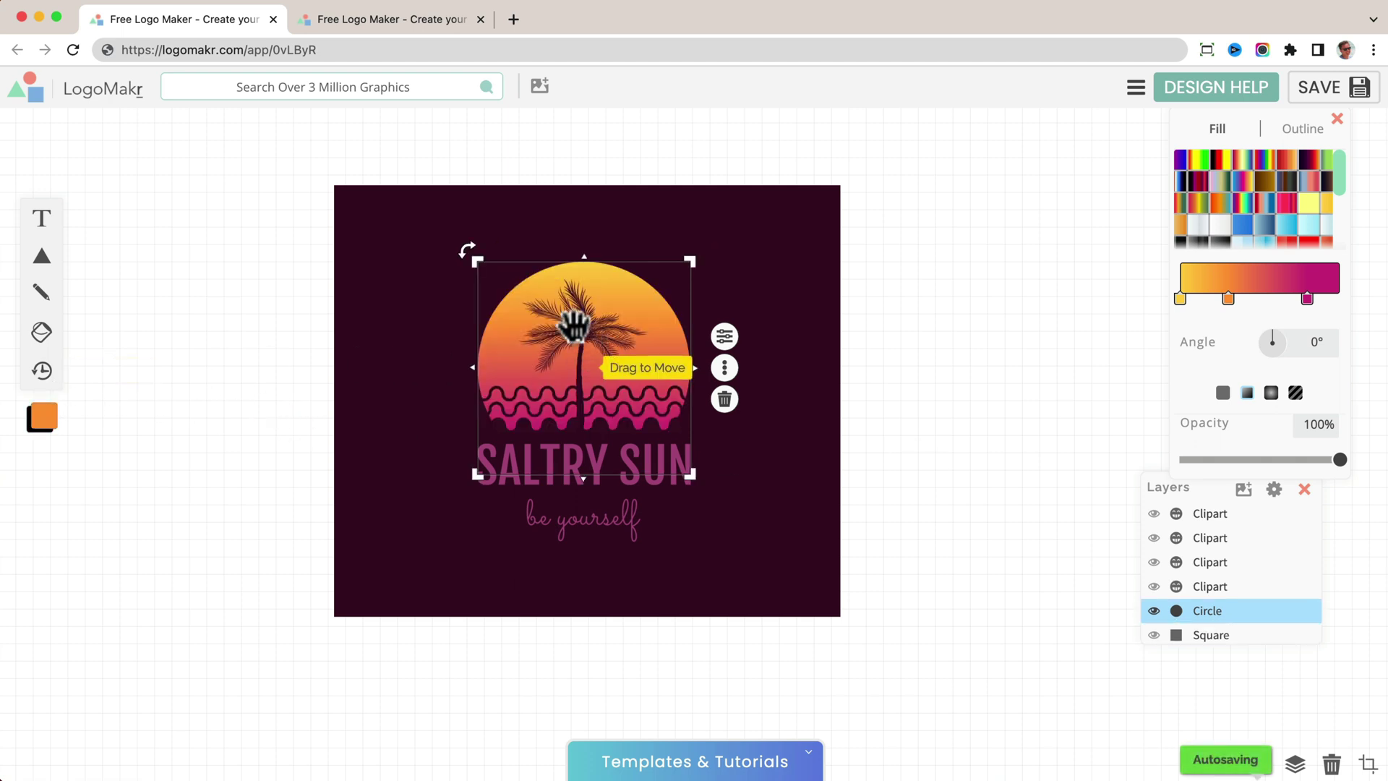
scroll(1229, 578, "up", 5)
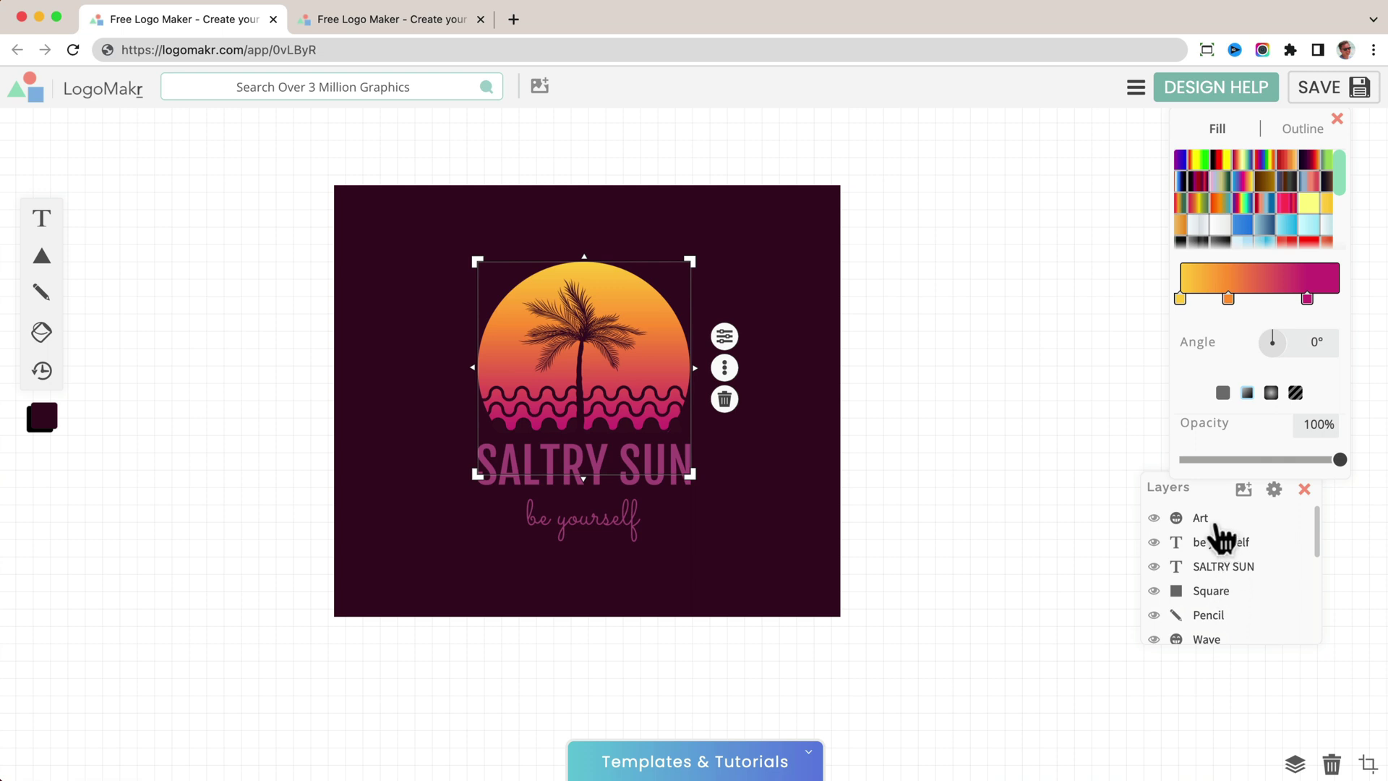
left_click(1215, 519)
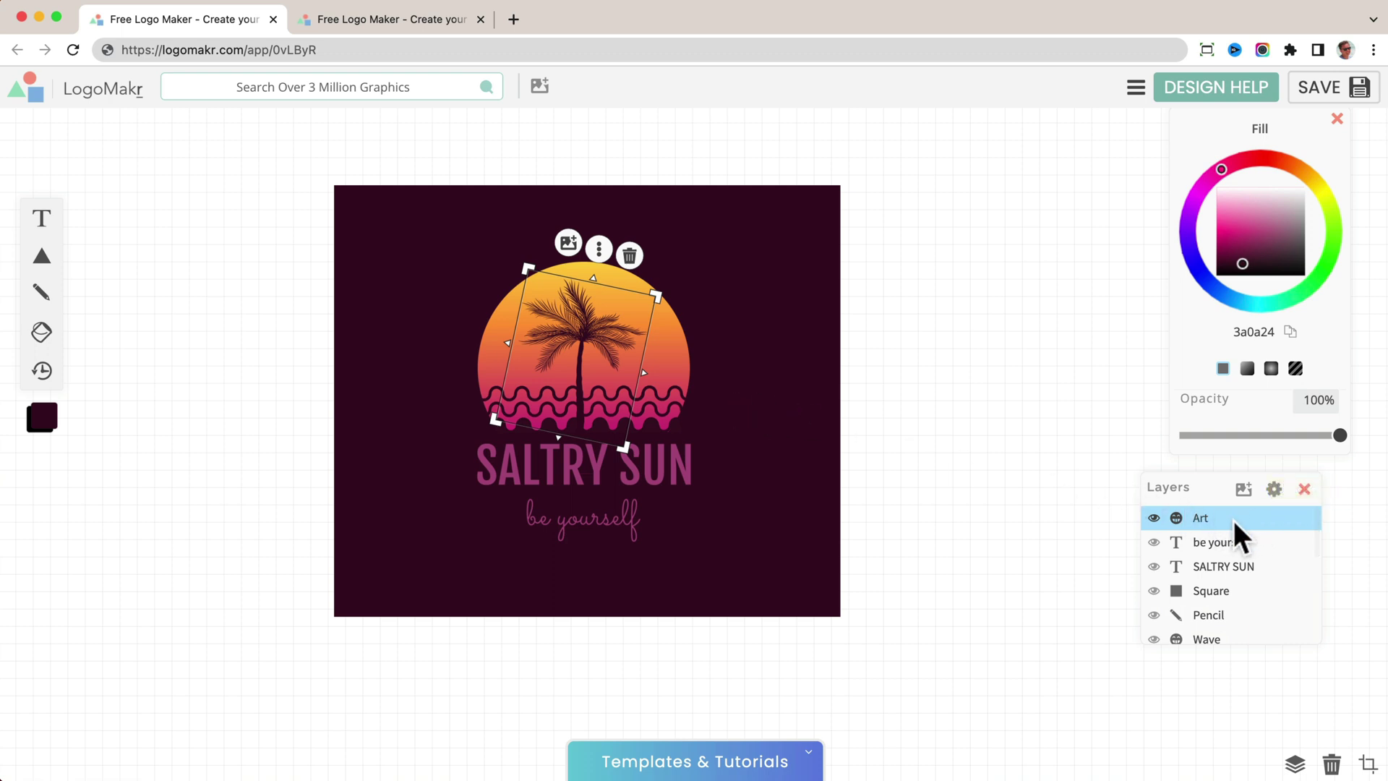
Send the Art layer one level backwards; try Send Backwards on the sun circle and undo it.
left_click(1274, 490)
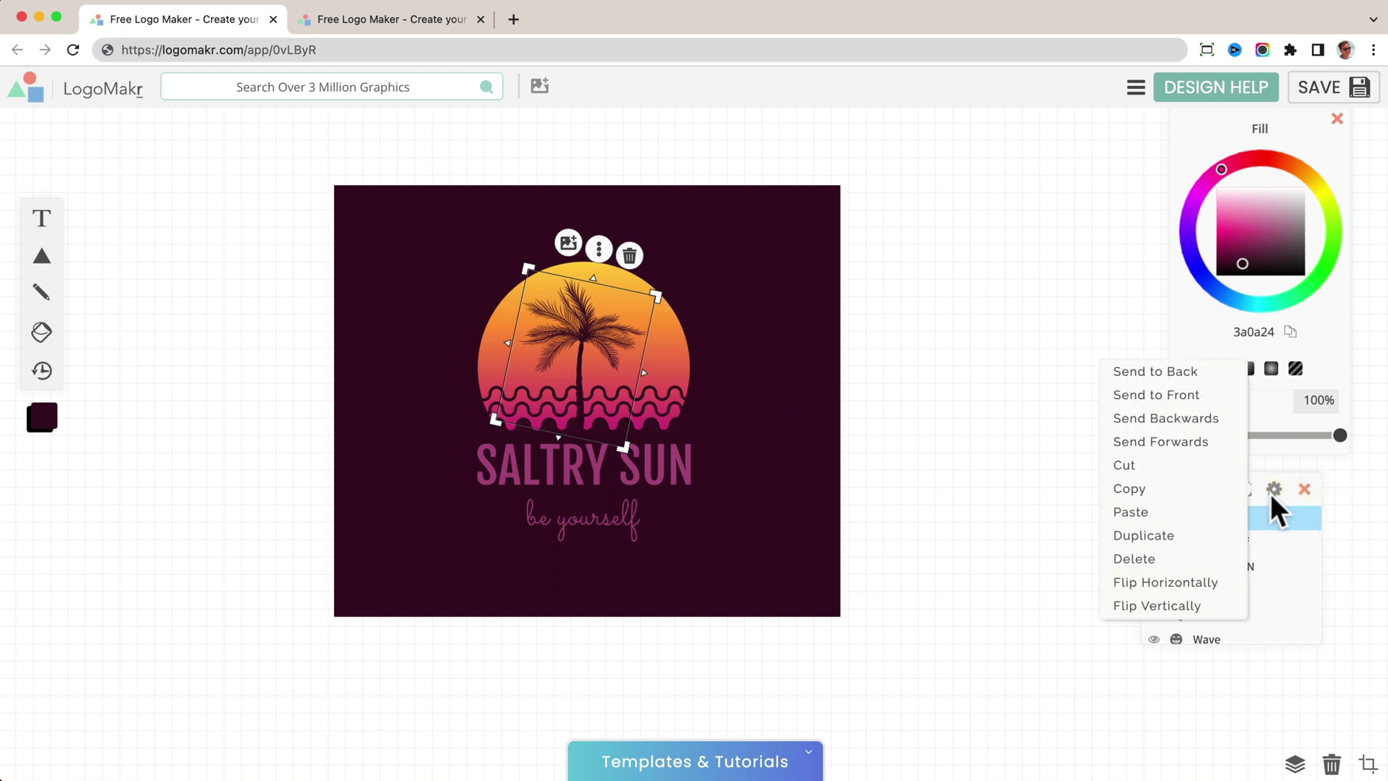
left_click(1203, 423)
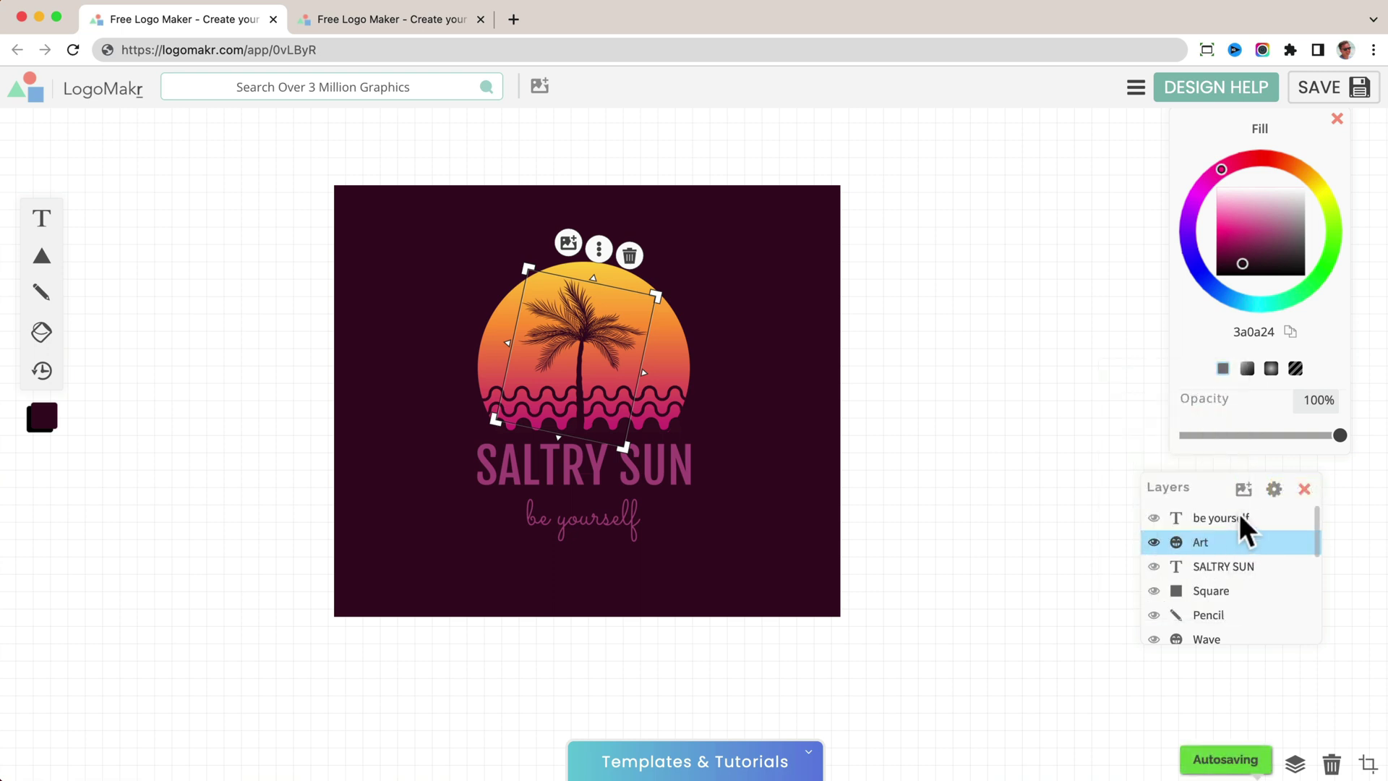
right_click(562, 326)
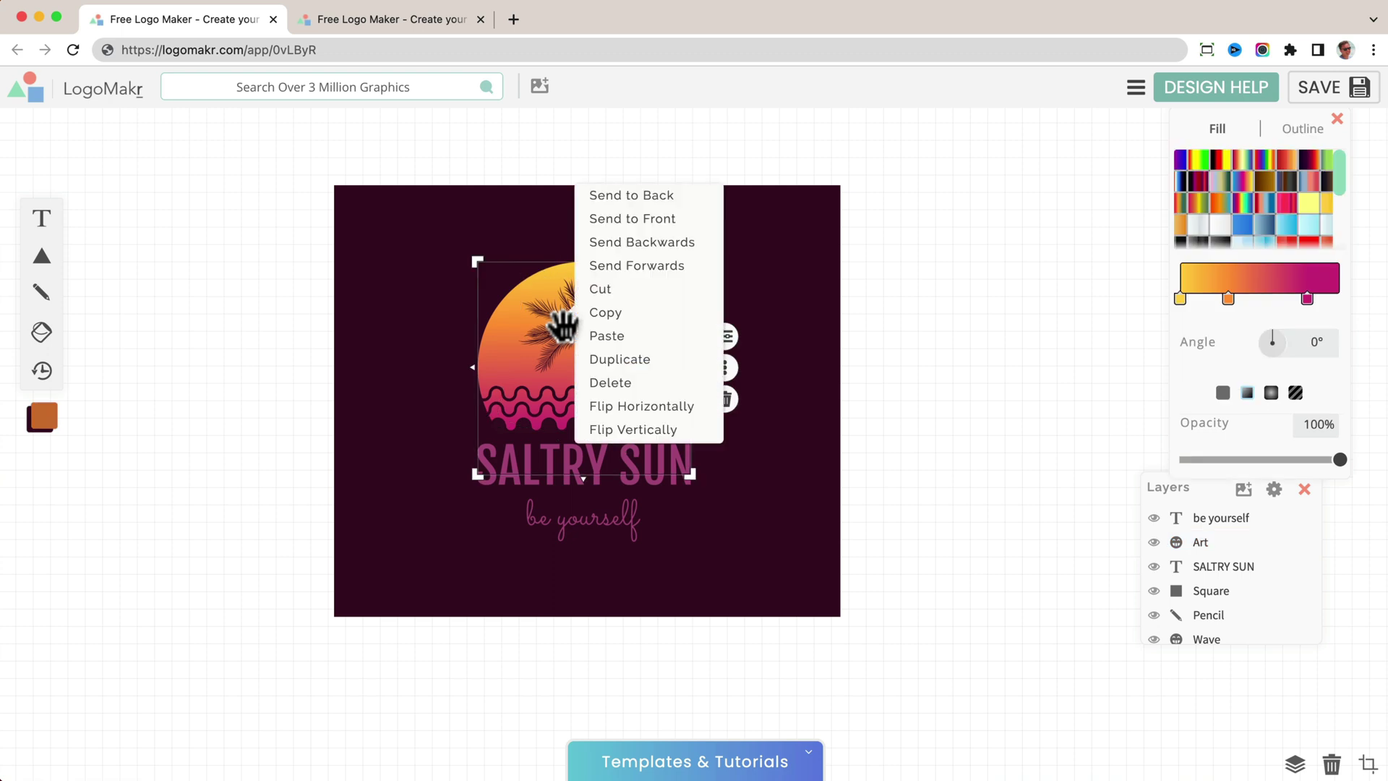
left_click(688, 249)
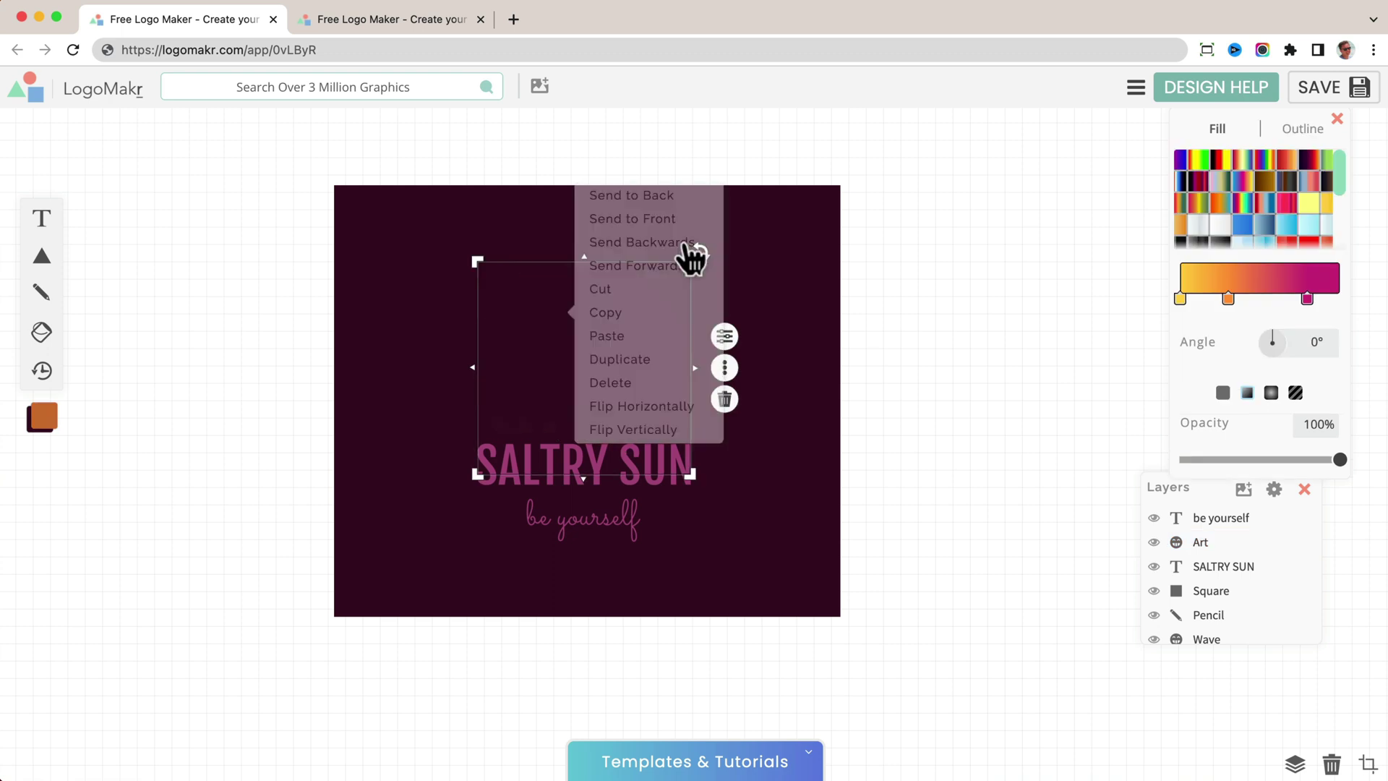
key("super+z")
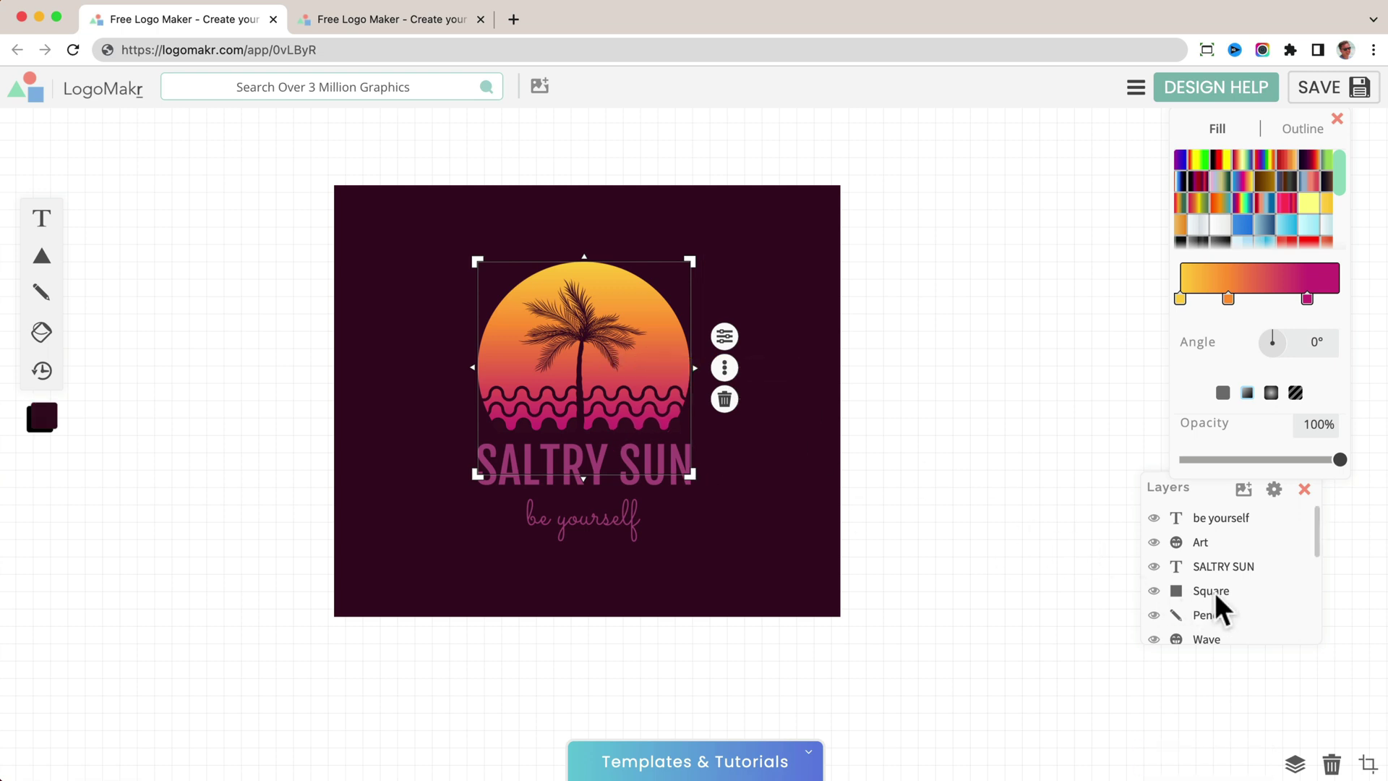
scroll(1217, 592, "down", 5)
left_click(1155, 609)
left_click(1154, 609)
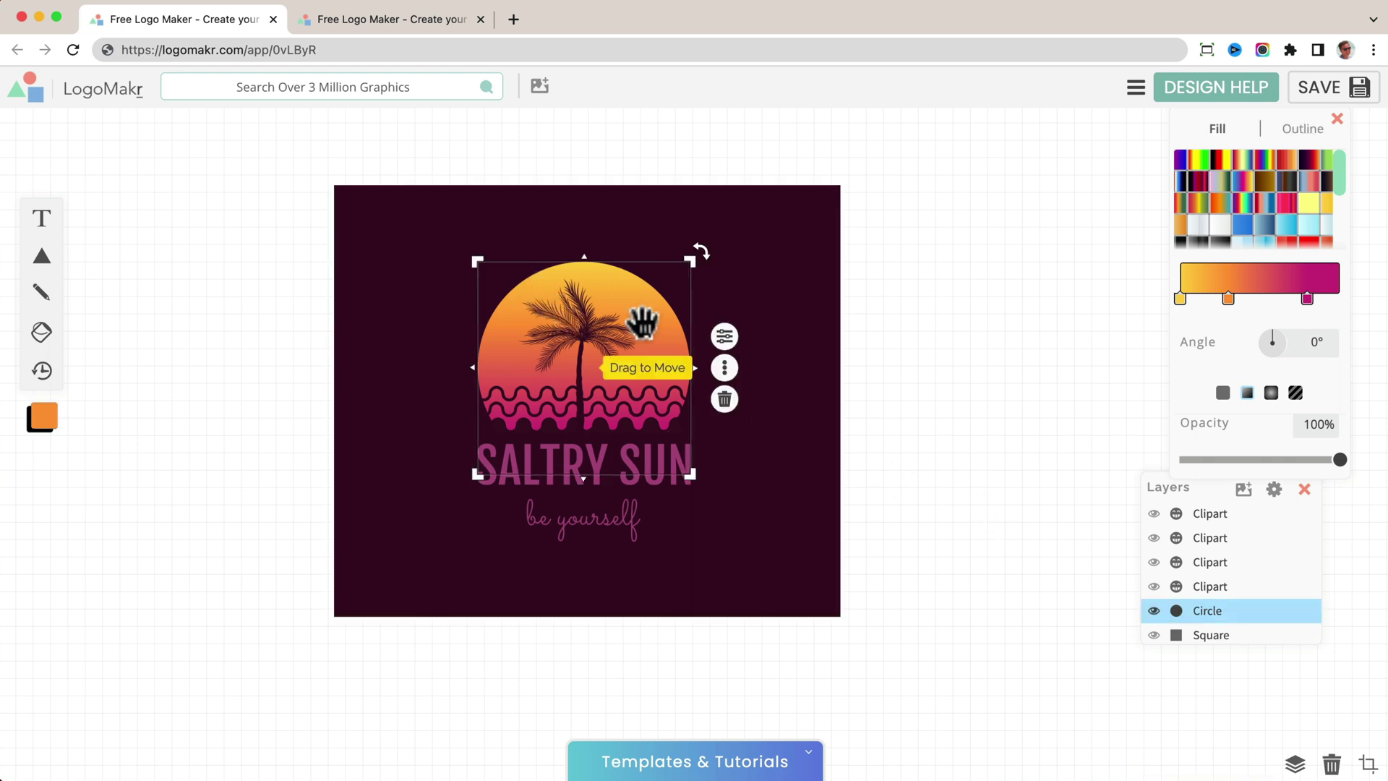
Duplicate the sun circle and drag the copy to the right of the logo.
left_click(725, 369)
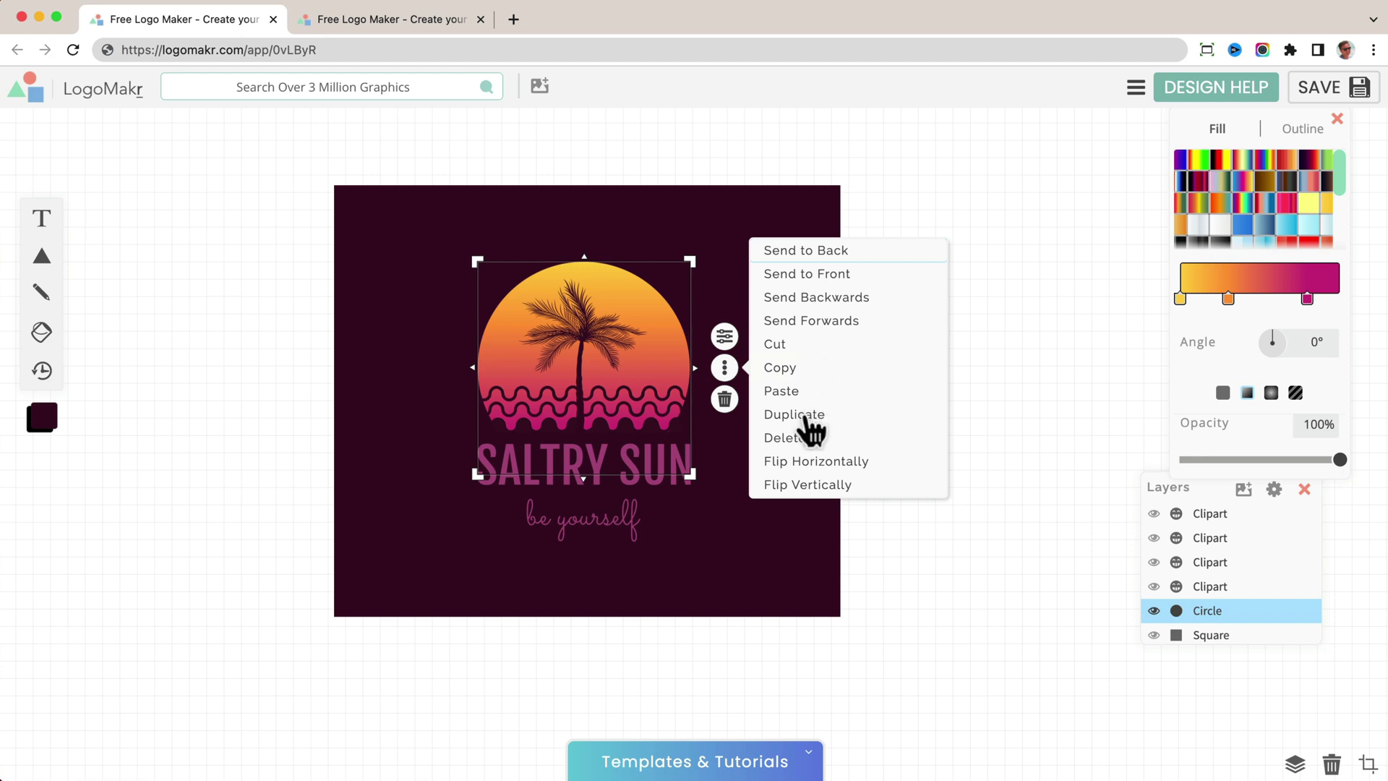
left_click(806, 418)
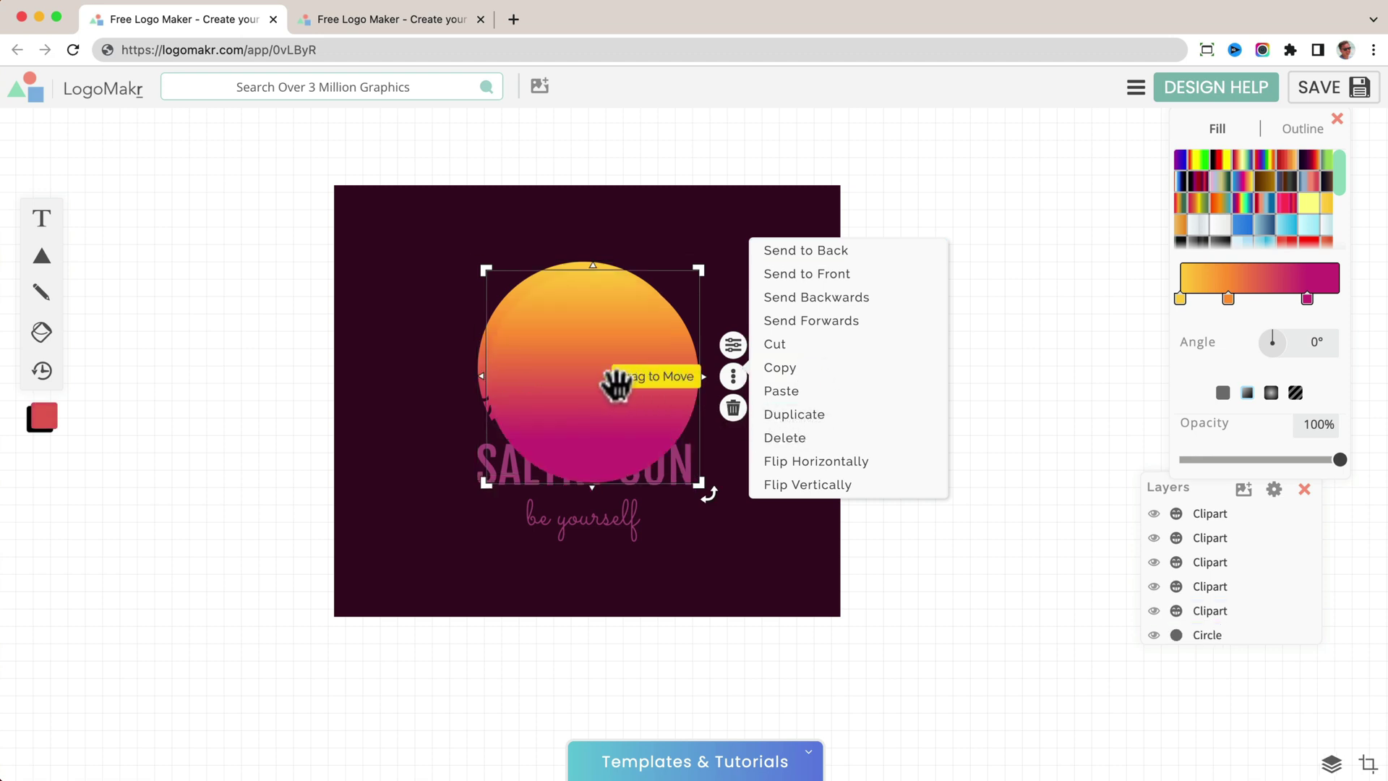
left_click_drag(610, 381, 827, 367)
Copy the duplicate circle, paste it twice, and delete each extra pasted circle.
right_click(843, 365)
left_click(896, 354)
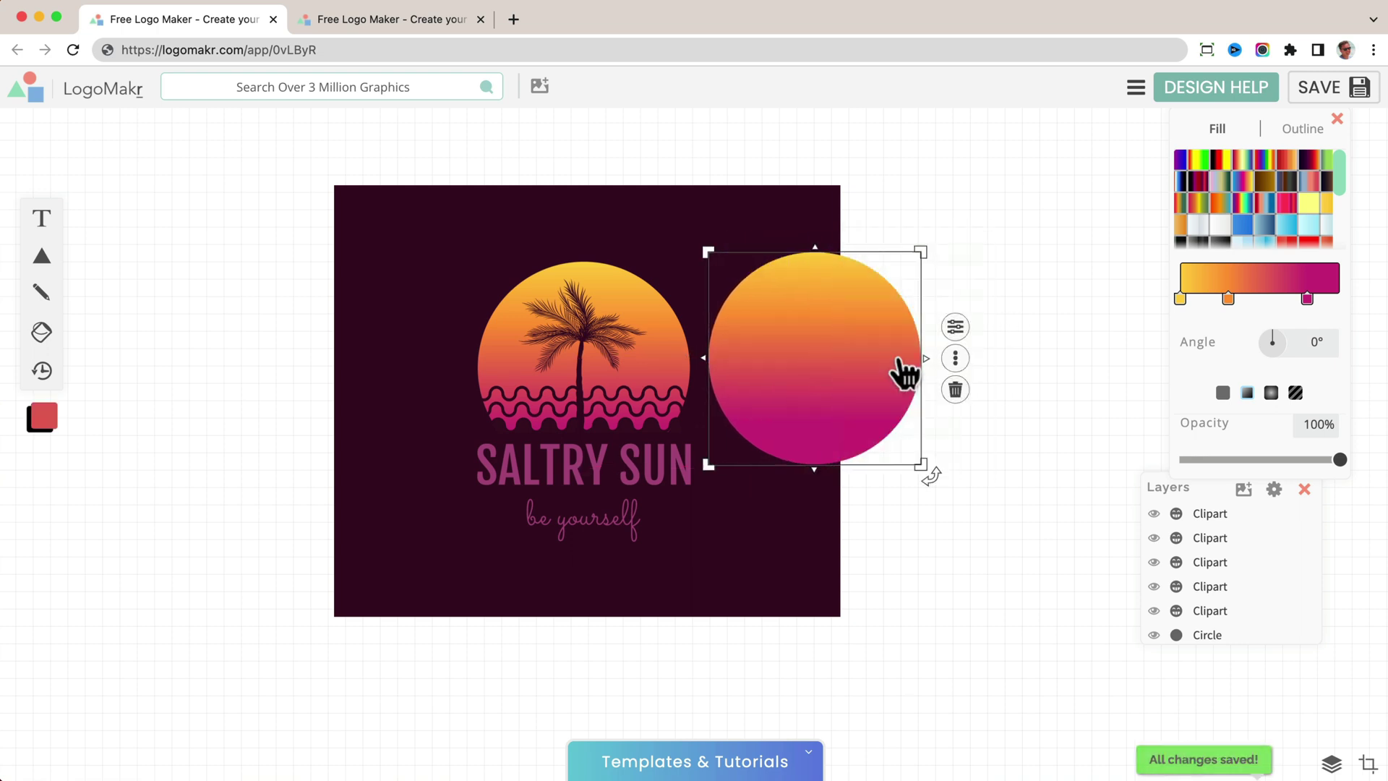
key("super+v")
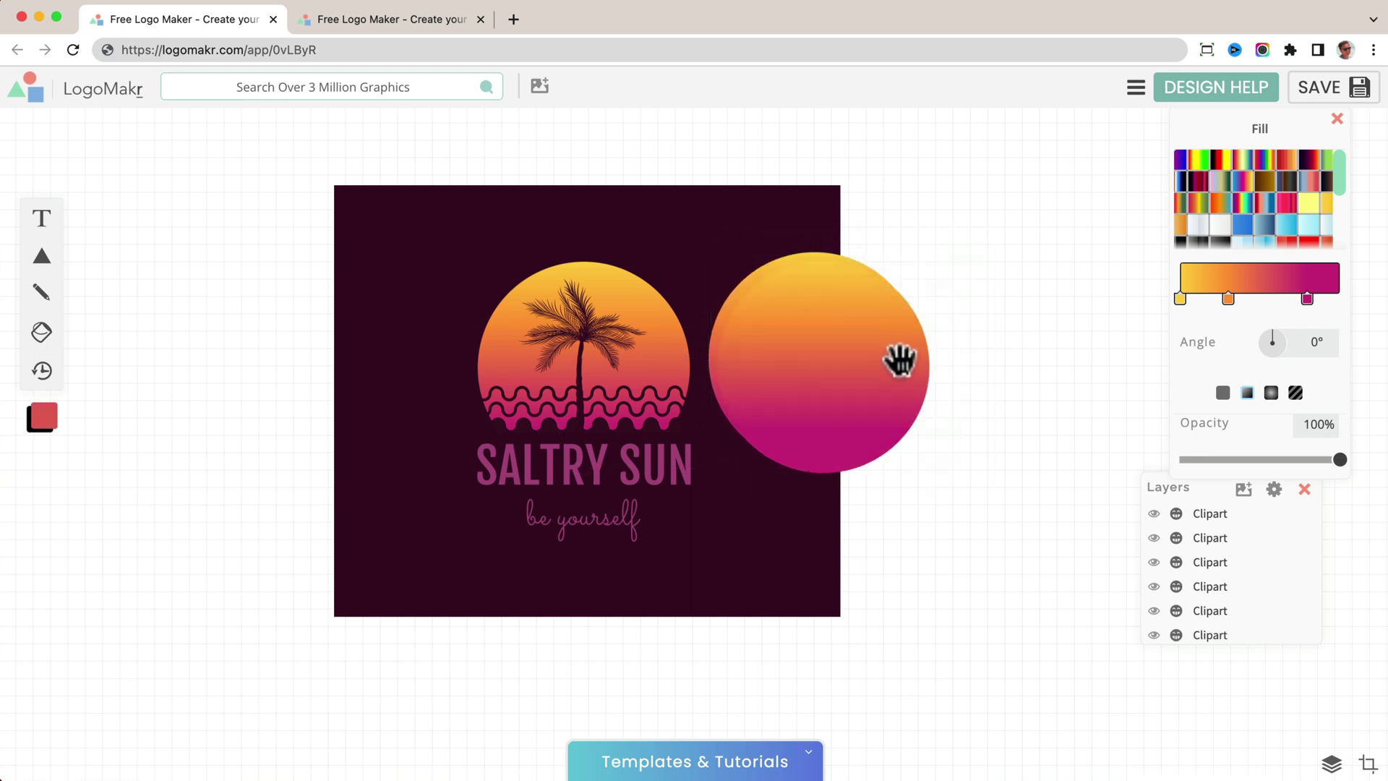
left_click_drag(871, 364, 996, 332)
left_click(1062, 392)
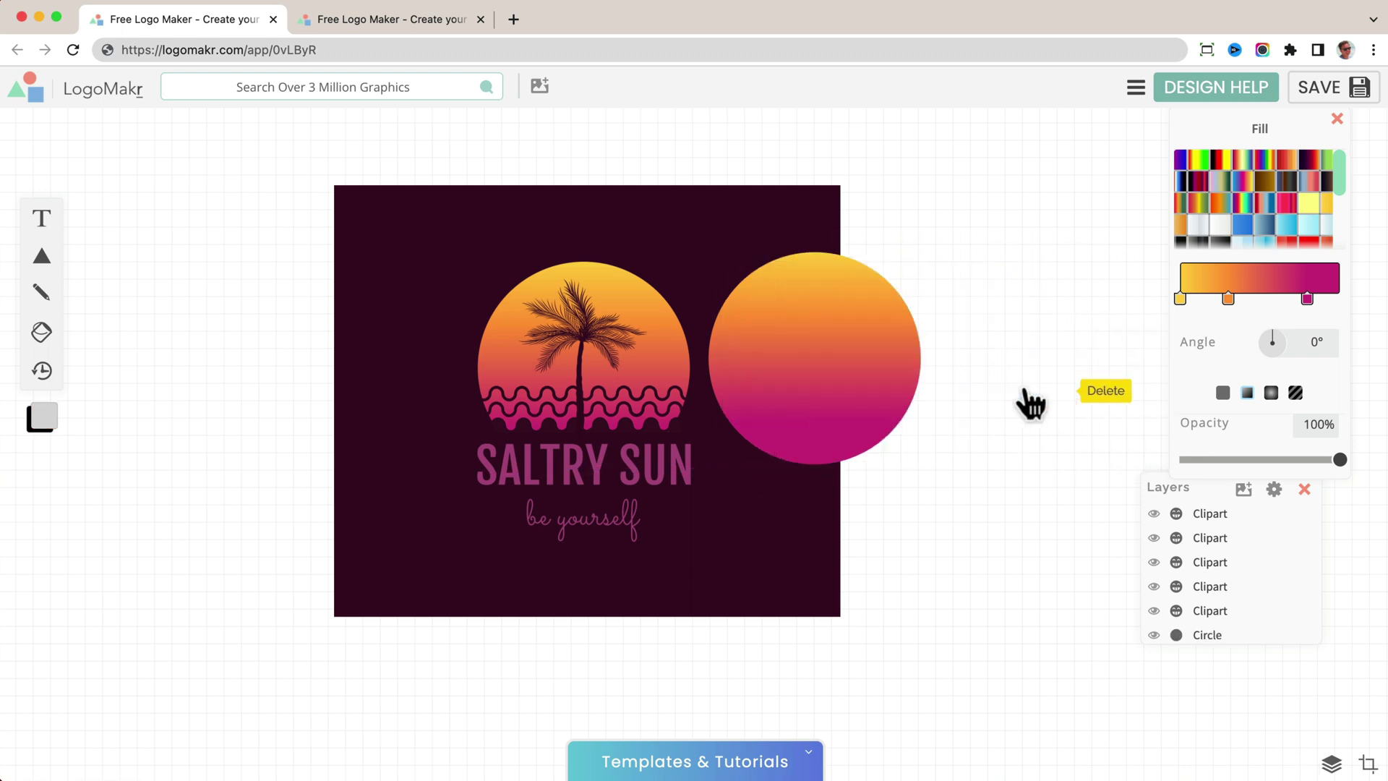
left_click(799, 360)
key("super+v")
left_click_drag(803, 363, 958, 334)
left_click(1106, 368)
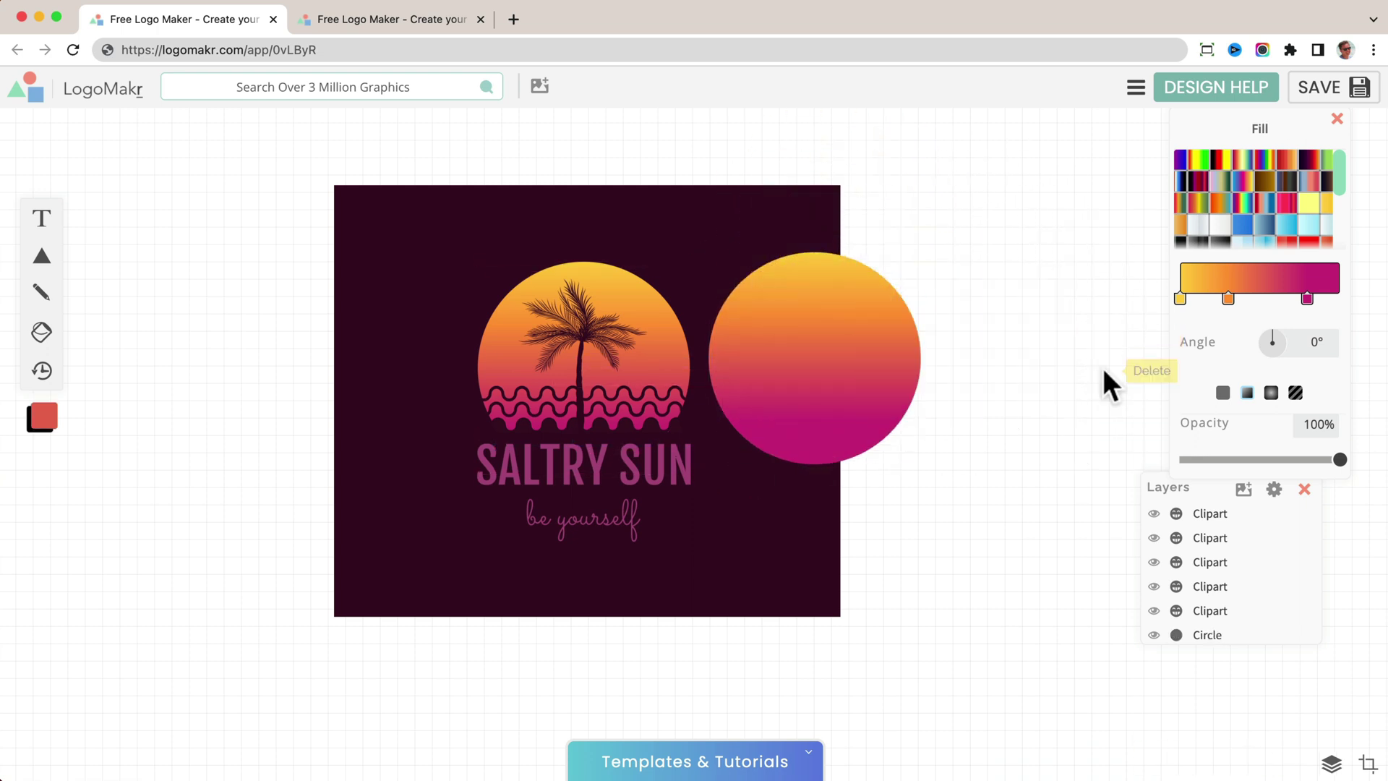
scroll(1198, 574, "up", 5)
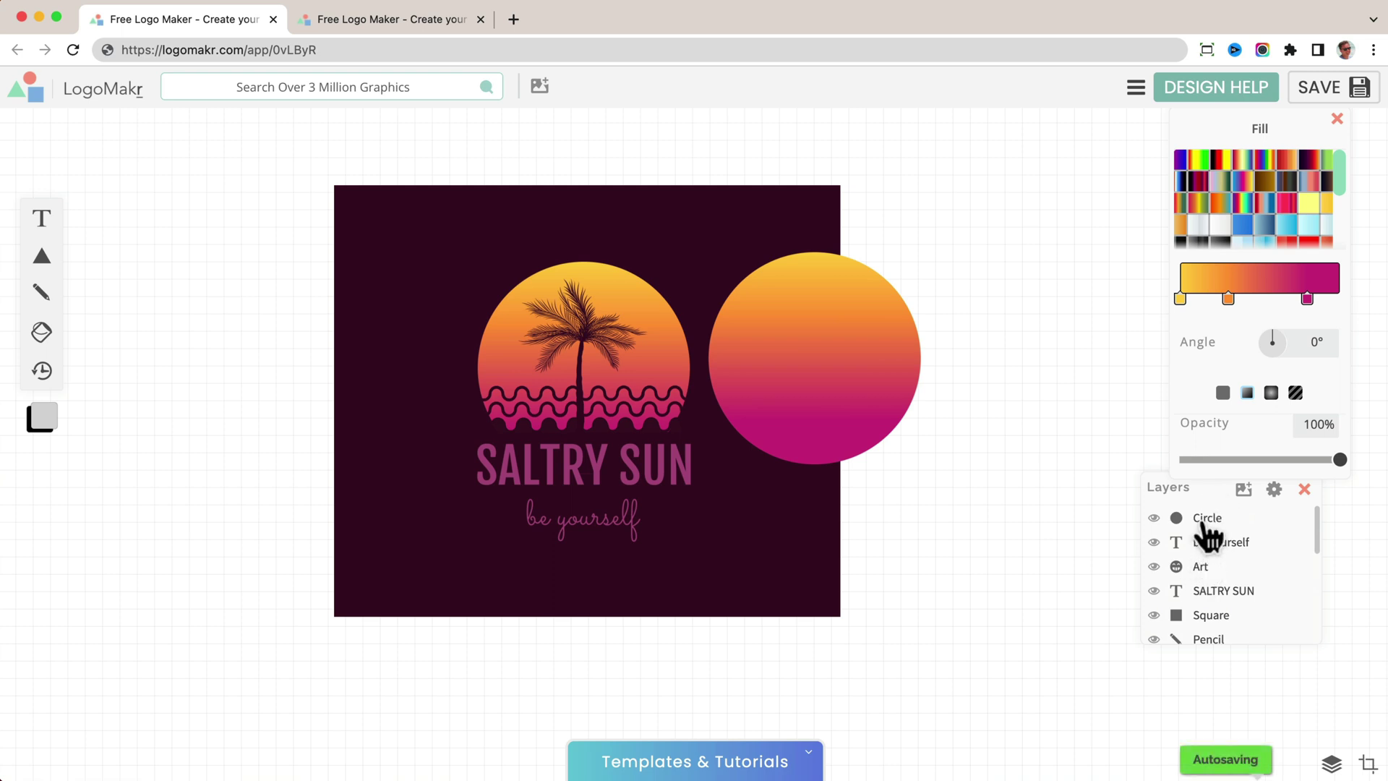
Select the extra Circle layer and delete it with its trash icon.
left_click(1204, 522)
left_click(956, 389)
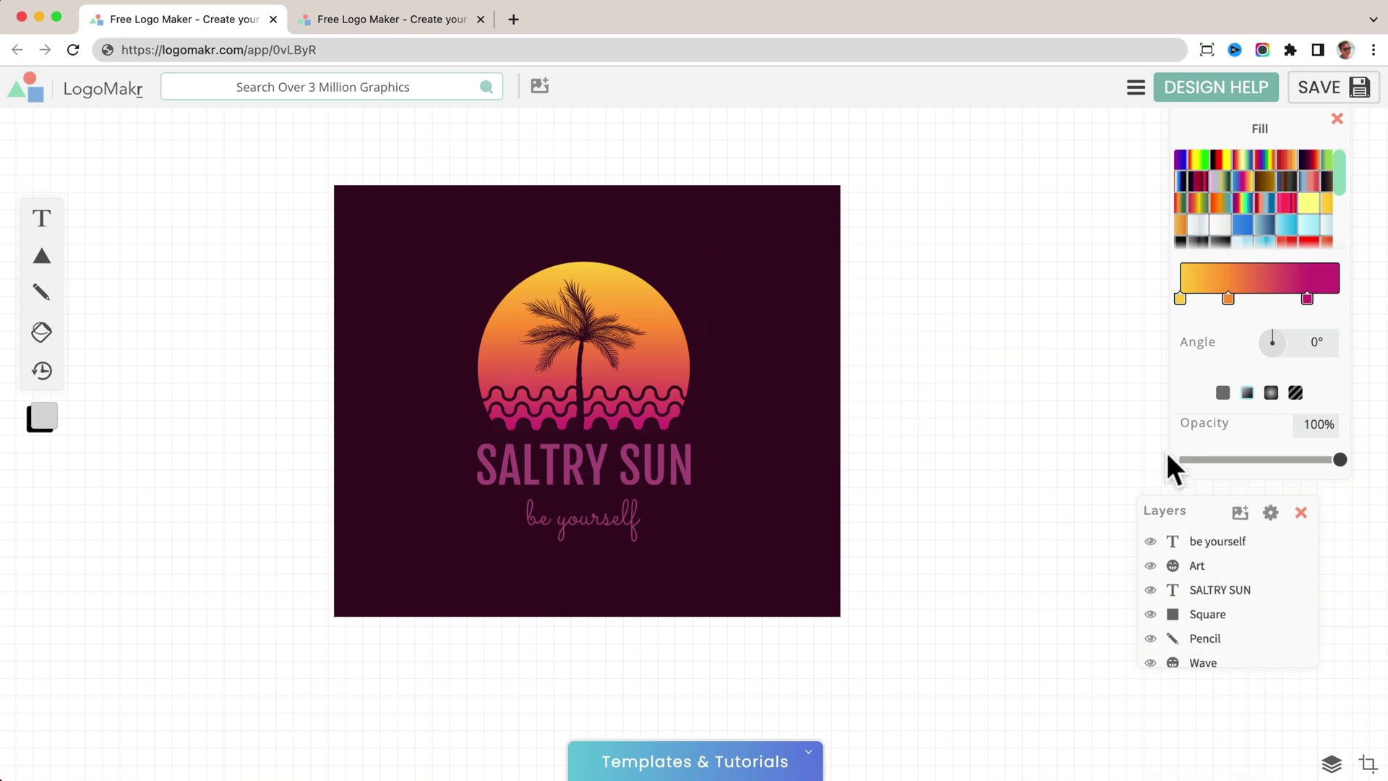
scroll(1204, 597, "down", 10)
scroll(1204, 598, "up", 10)
scroll(1205, 598, "down", 10)
scroll(1205, 599, "up", 10)
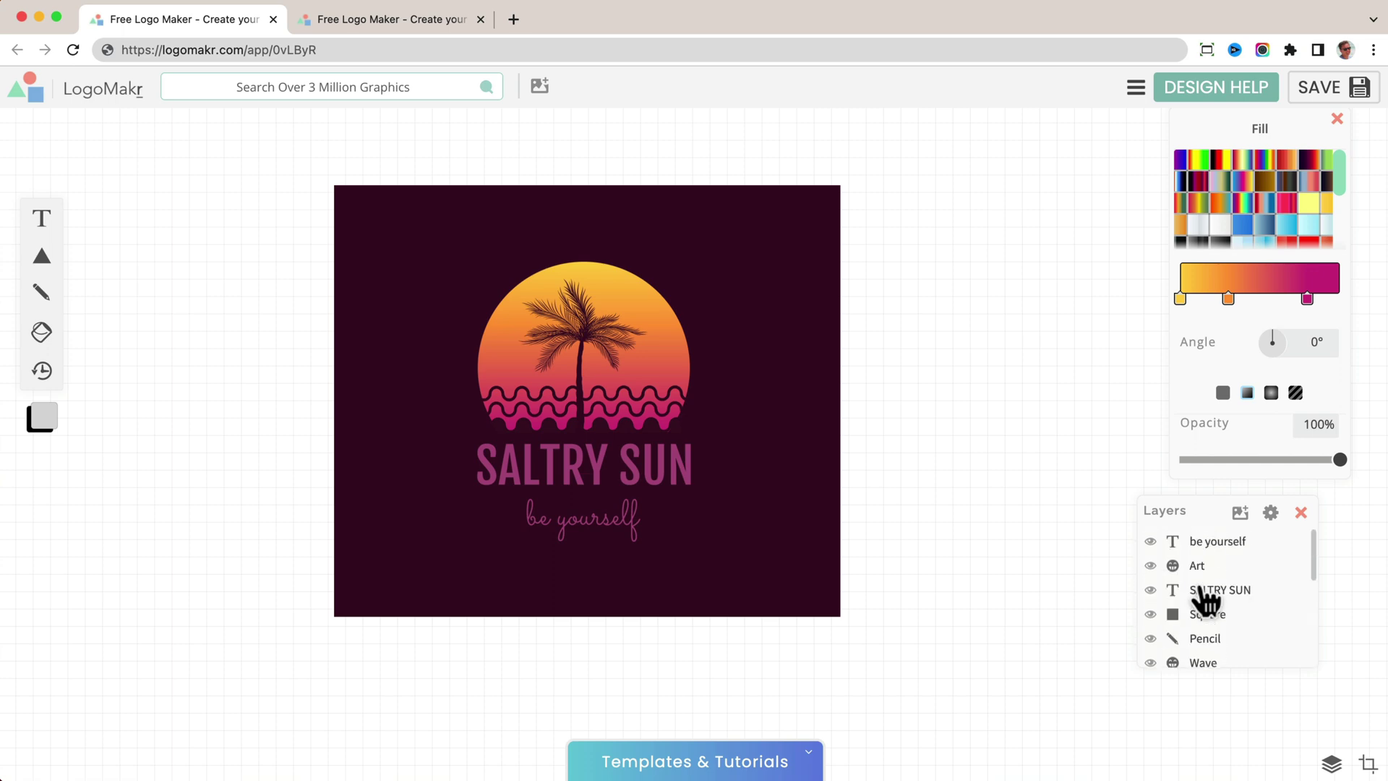